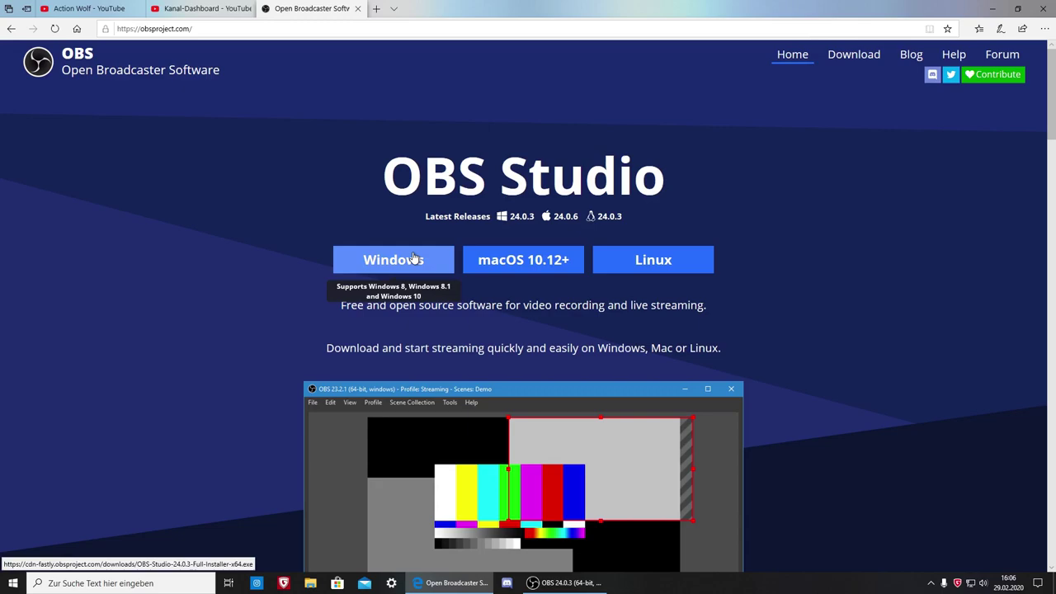
- Try to download the OBS Studio installer for Windows to a chosen folder
{"action": "left_click", "coordinate": [415, 258]}
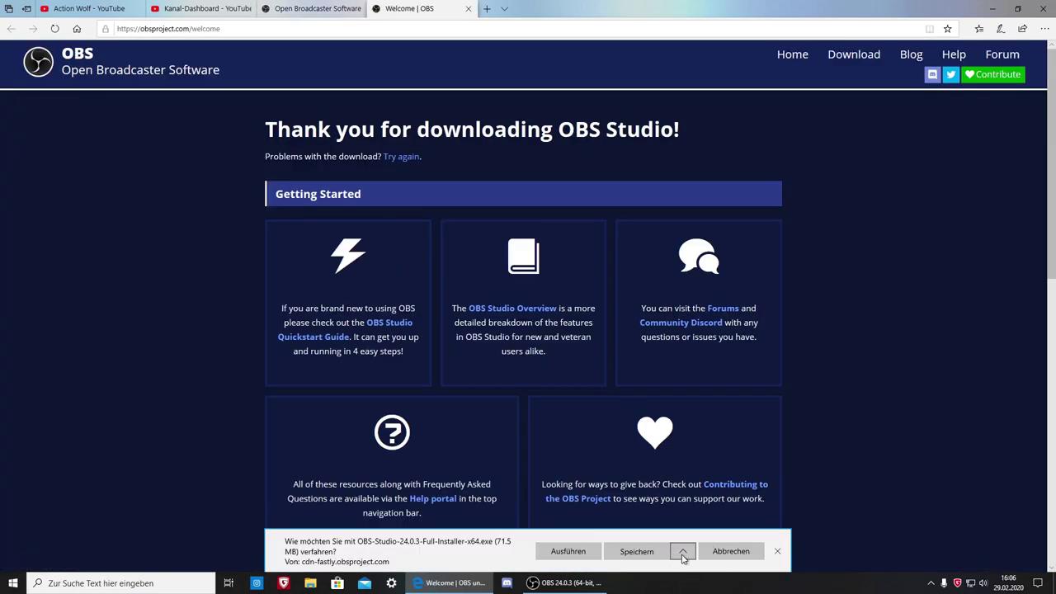
{"action": "left_click", "coordinate": [682, 551]}
{"action": "left_click", "coordinate": [673, 538]}
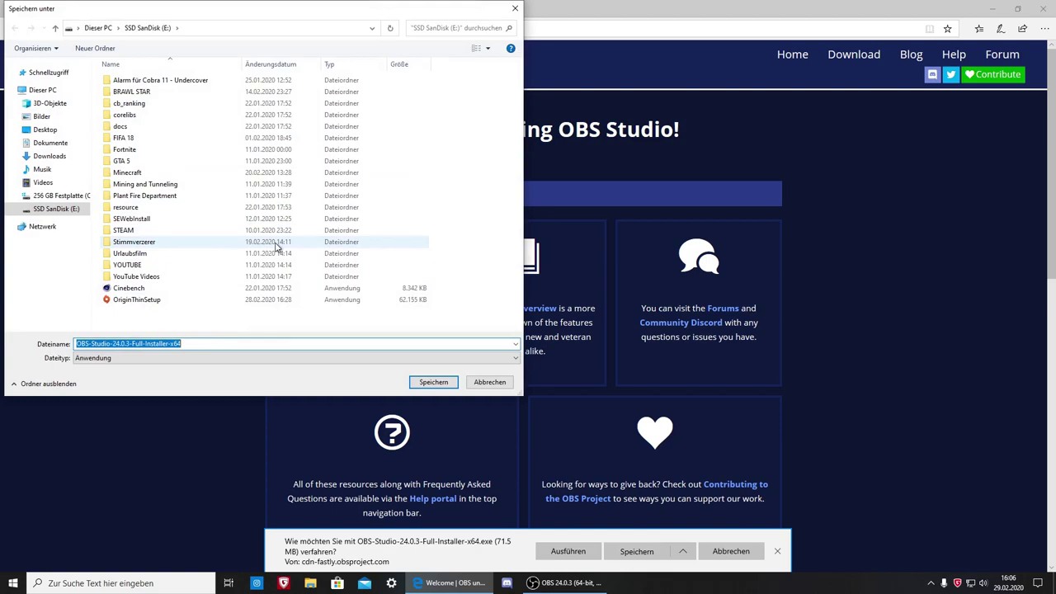
{"action": "left_click", "coordinate": [485, 382]}
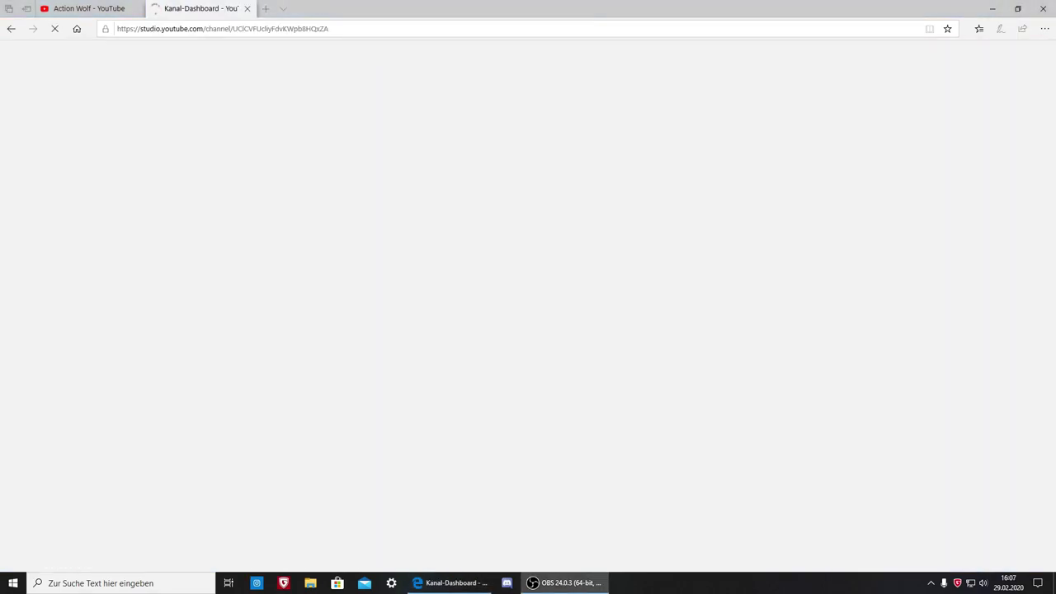
{"action": "left_click_drag", "start_coordinate": [1041, 84], "coordinate": [612, 78]}
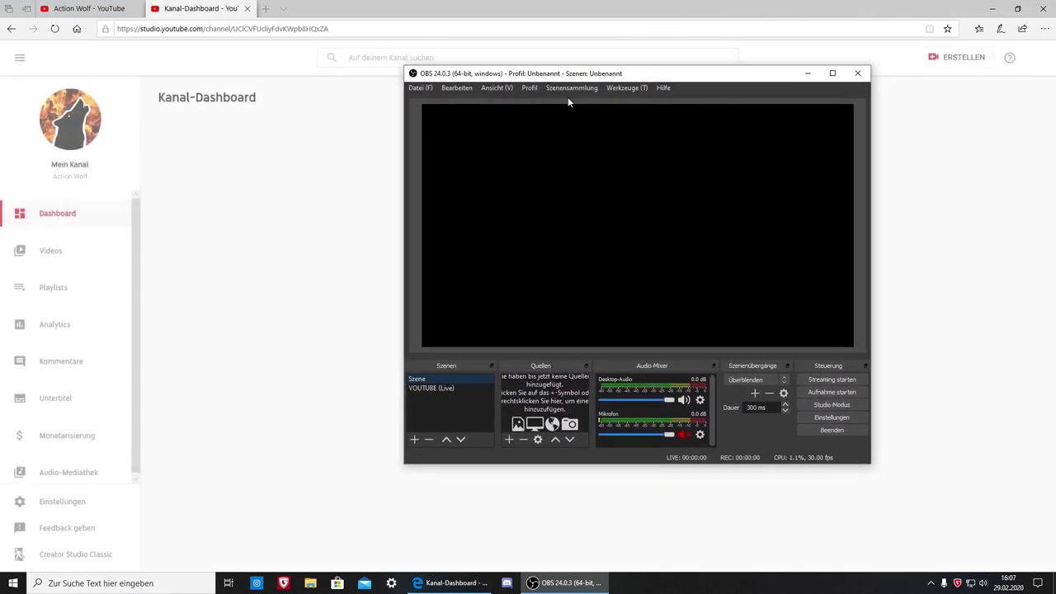
{"action": "left_click_drag", "start_coordinate": [602, 73], "coordinate": [1055, 72]}
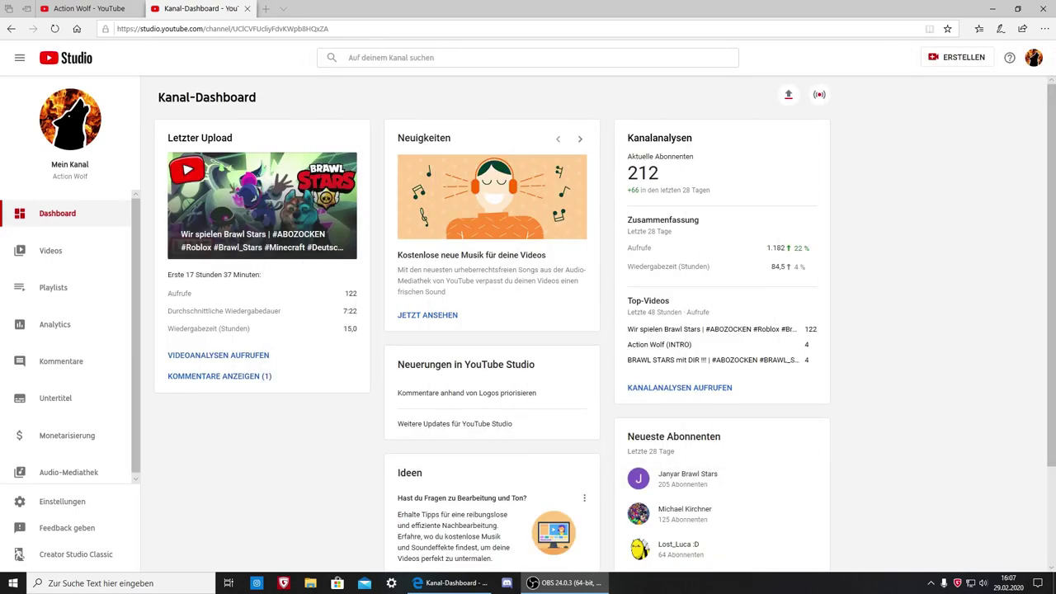
{"action": "left_click", "coordinate": [96, 11]}
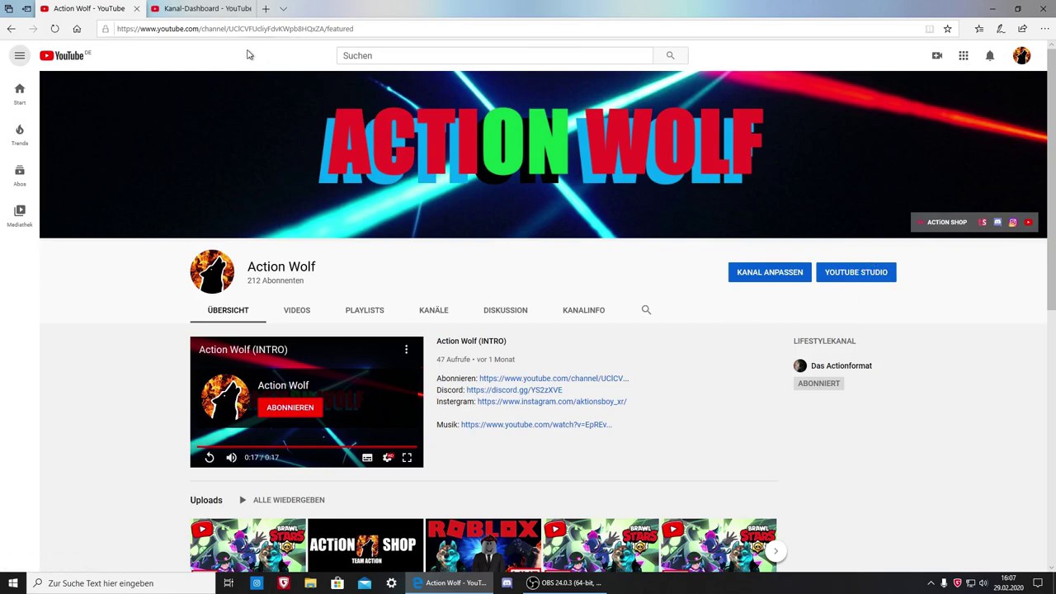
{"action": "left_click", "coordinate": [212, 10]}
{"action": "scroll", "coordinate": [559, 464], "scroll_direction": "down", "scroll_amount": 2}
{"action": "scroll", "coordinate": [558, 464], "scroll_direction": "up", "scroll_amount": 2}
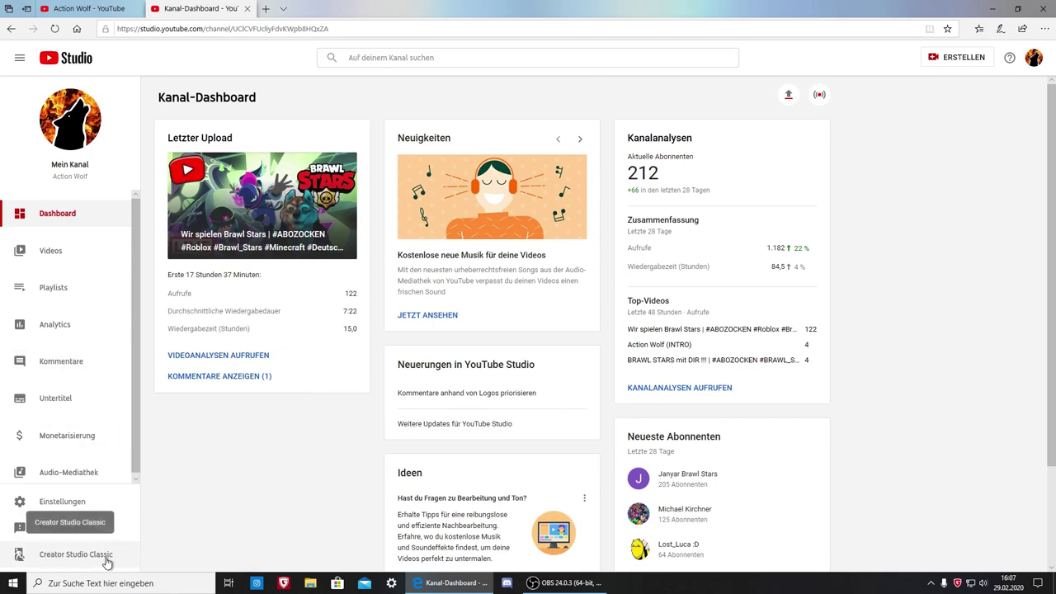
- Switch the channel to Creator Studio Classic, skipping the feedback survey, and open the Livestreaming dashboard
{"action": "left_click", "coordinate": [106, 561]}
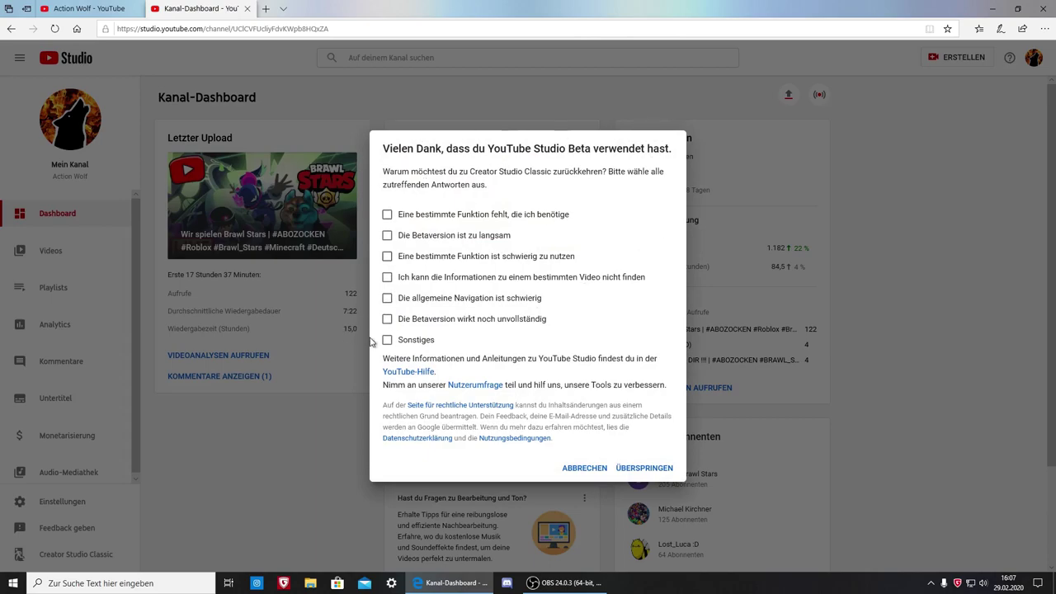
{"action": "left_click", "coordinate": [666, 469]}
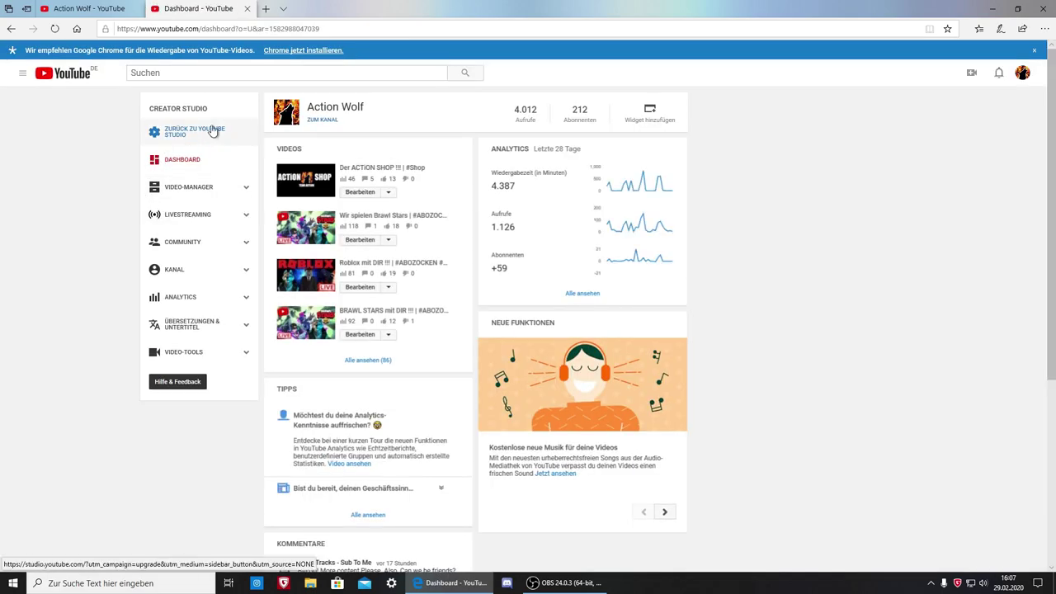
{"action": "left_click", "coordinate": [213, 223]}
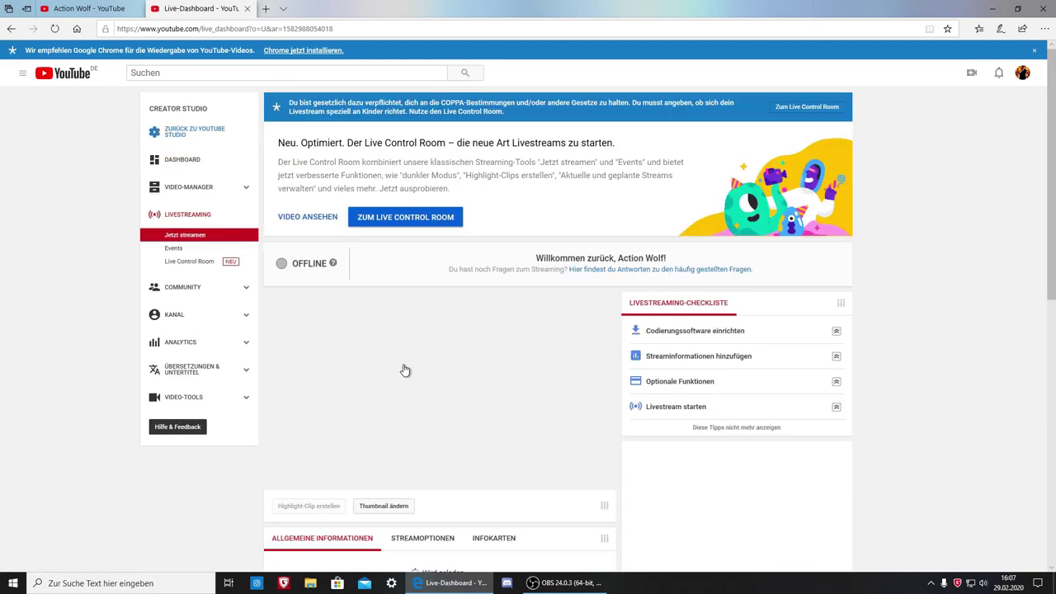
- Examine the live dashboard's thumbnail, title, description, scheduled time, category, privacy and encoder setup
{"action": "scroll", "coordinate": [933, 383], "scroll_direction": "down", "scroll_amount": 3}
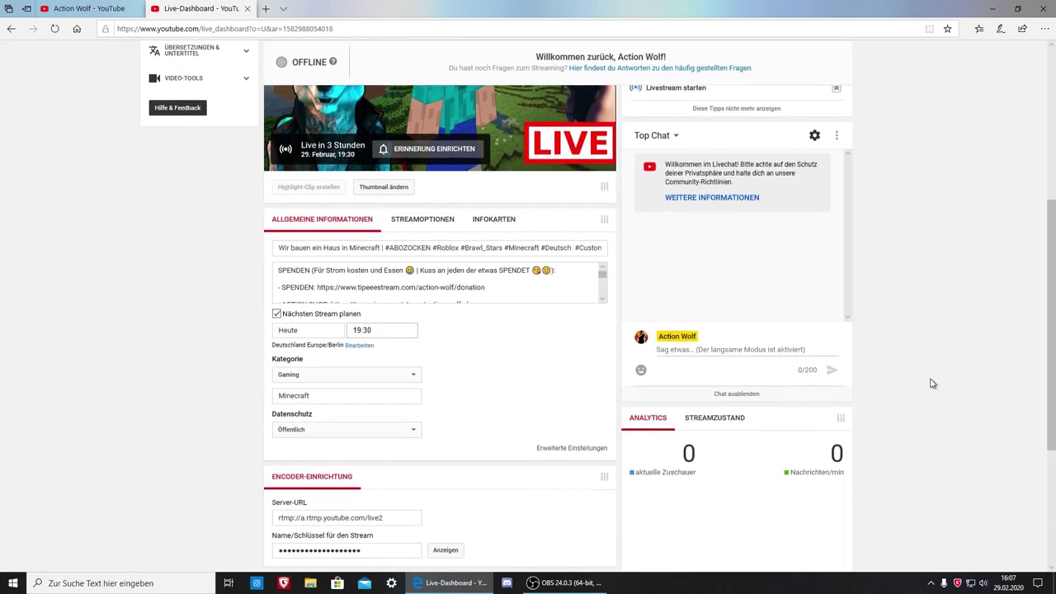
{"action": "scroll", "coordinate": [933, 383], "scroll_direction": "up", "scroll_amount": 2}
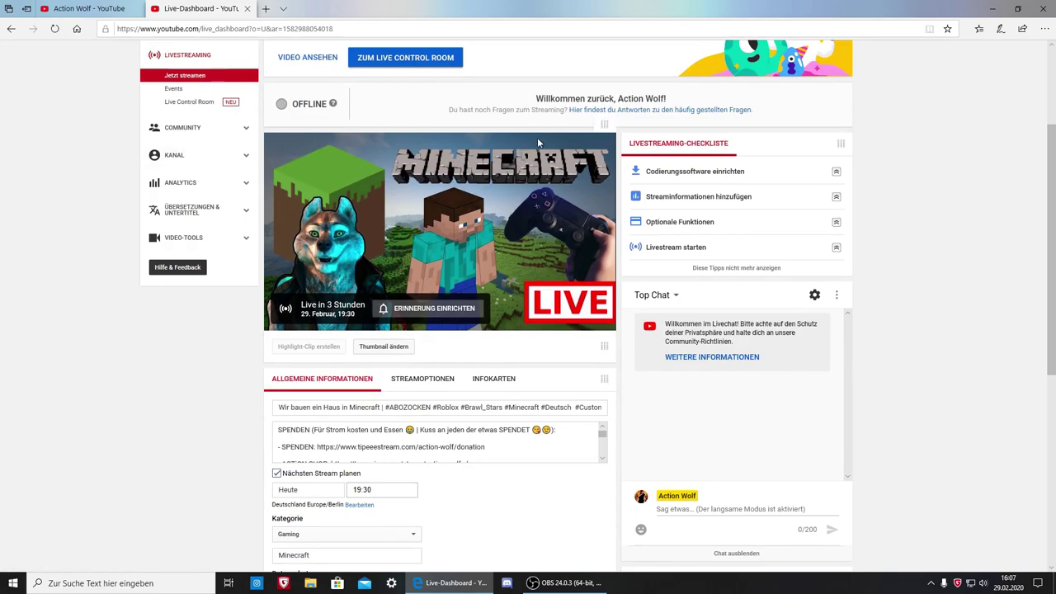
{"action": "scroll", "coordinate": [369, 262], "scroll_direction": "down", "scroll_amount": 1}
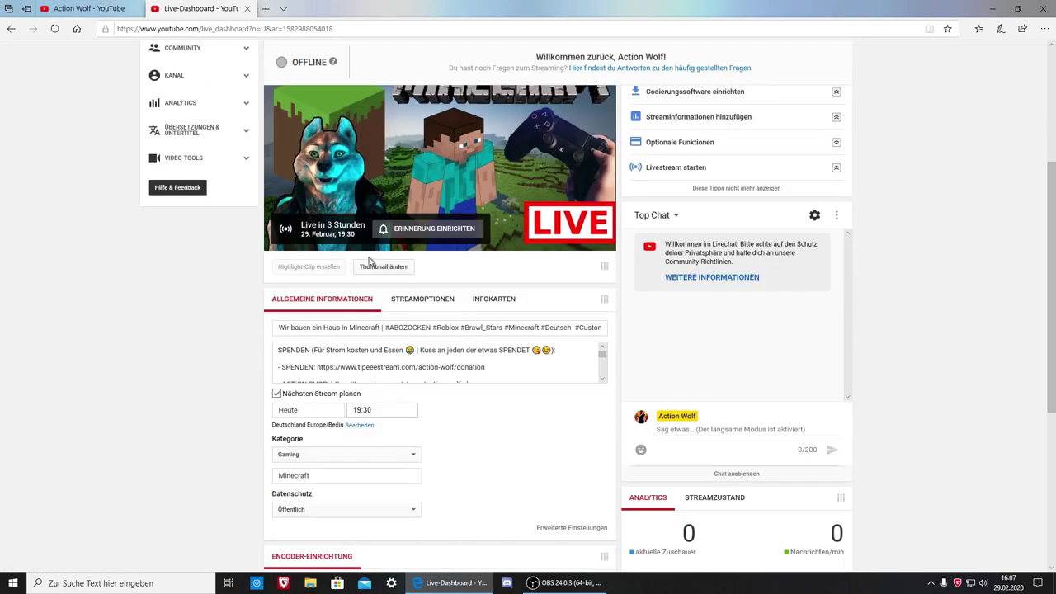
{"action": "scroll", "coordinate": [524, 299], "scroll_direction": "up", "scroll_amount": 2}
{"action": "scroll", "coordinate": [424, 336], "scroll_direction": "down", "scroll_amount": 3}
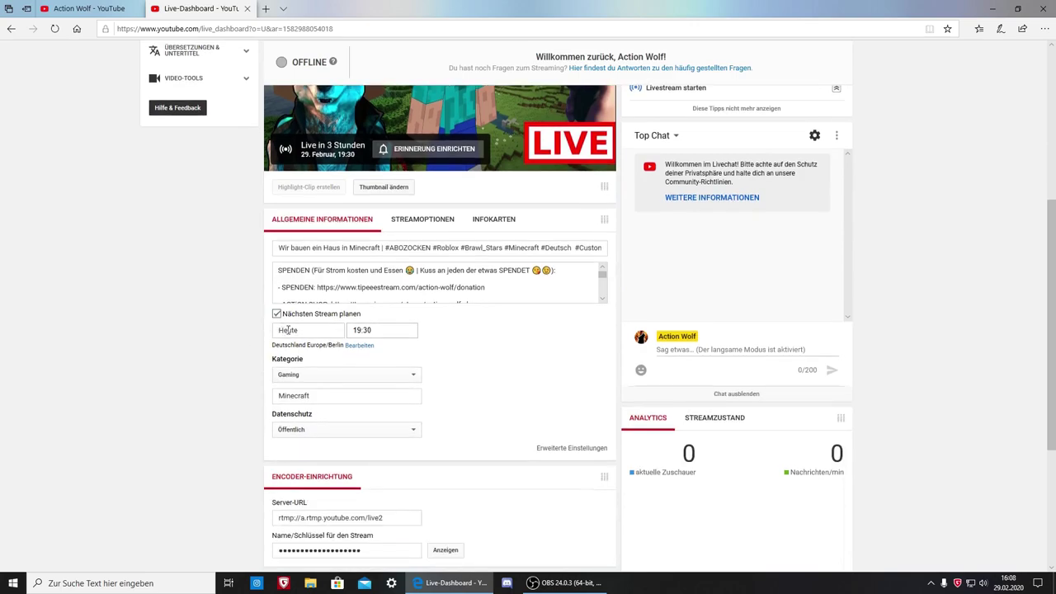
{"action": "scroll", "coordinate": [457, 370], "scroll_direction": "down", "scroll_amount": 1}
{"action": "scroll", "coordinate": [460, 368], "scroll_direction": "up", "scroll_amount": 1}
{"action": "scroll", "coordinate": [464, 344], "scroll_direction": "down", "scroll_amount": 2}
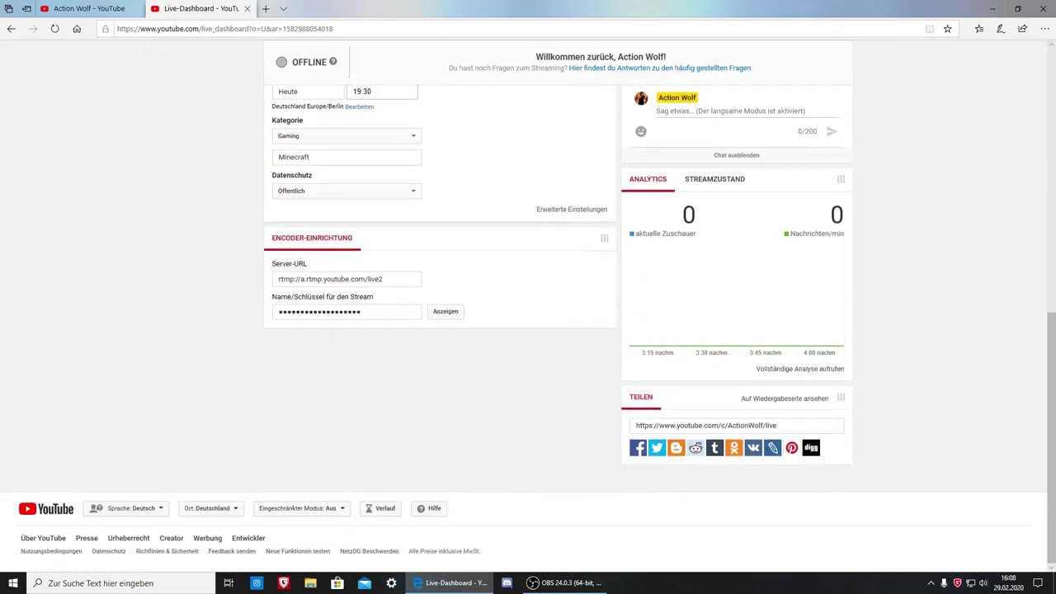
- Switch to OBS, open its stream settings and choose YouTube / YouTube Gaming as the platform
{"action": "left_click_drag", "start_coordinate": [1055, 74], "coordinate": [570, 97]}
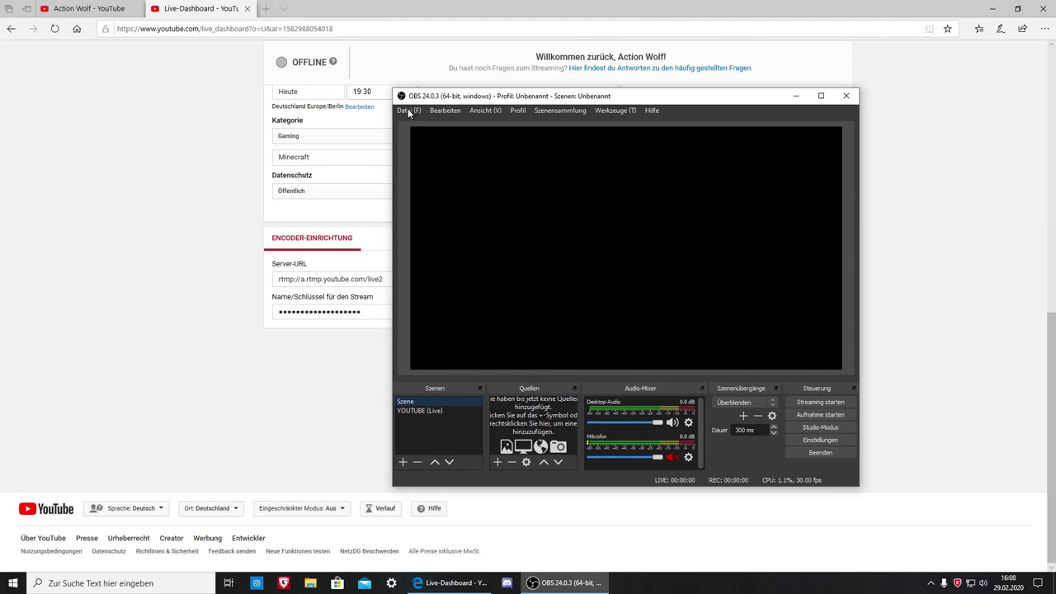
{"action": "left_click", "coordinate": [409, 113]}
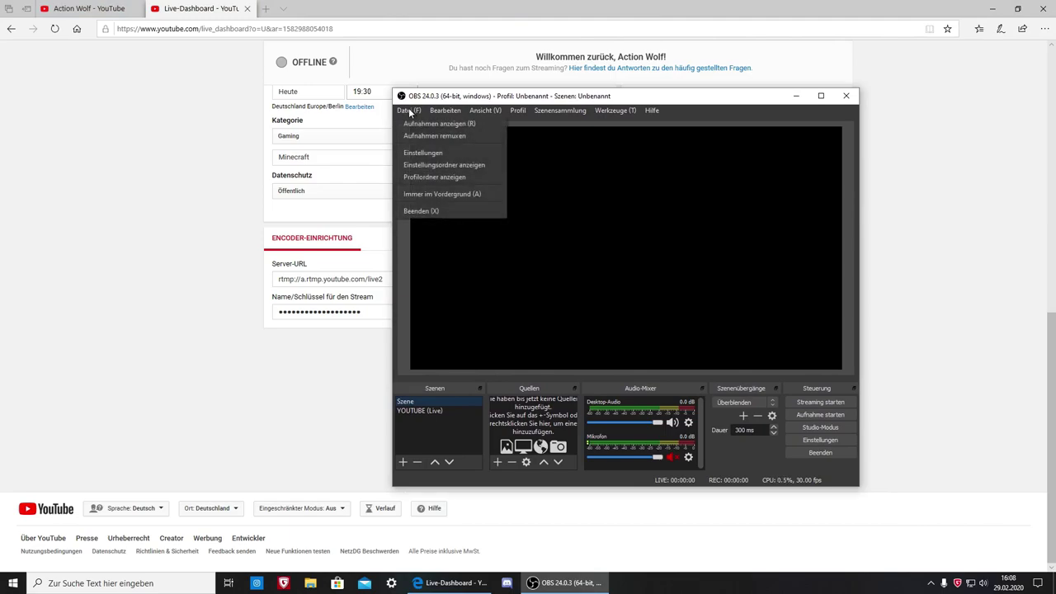
{"action": "left_click", "coordinate": [442, 159]}
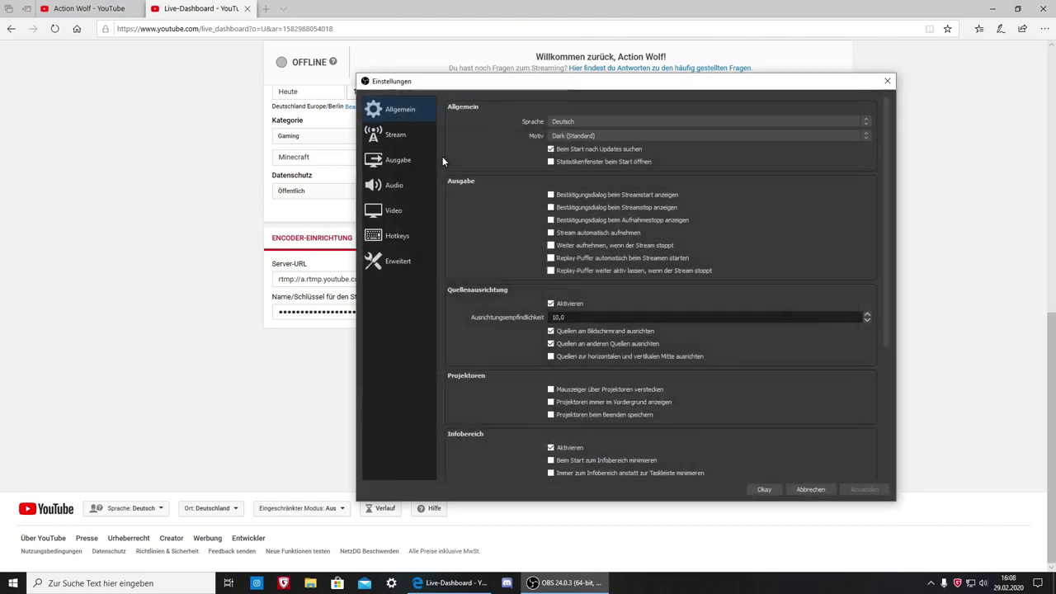
{"action": "left_click", "coordinate": [384, 135]}
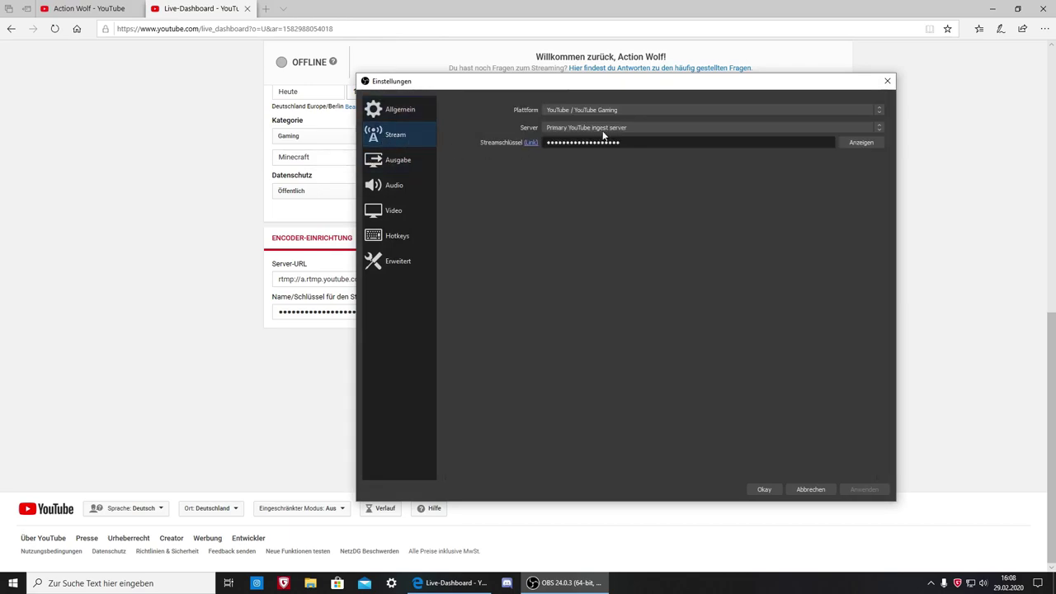
{"action": "left_click", "coordinate": [572, 111]}
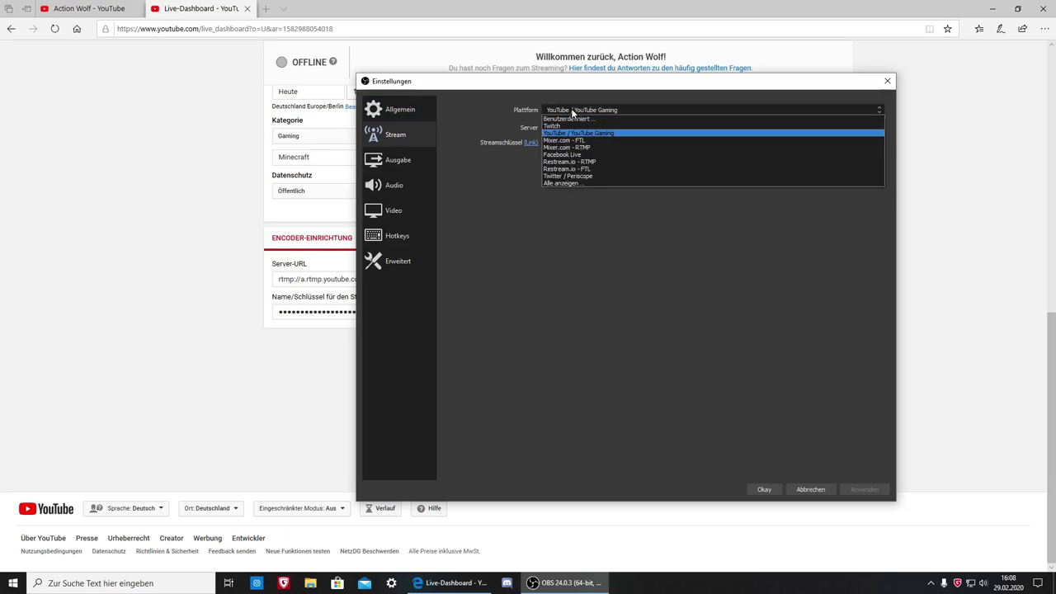
{"action": "left_click", "coordinate": [572, 111]}
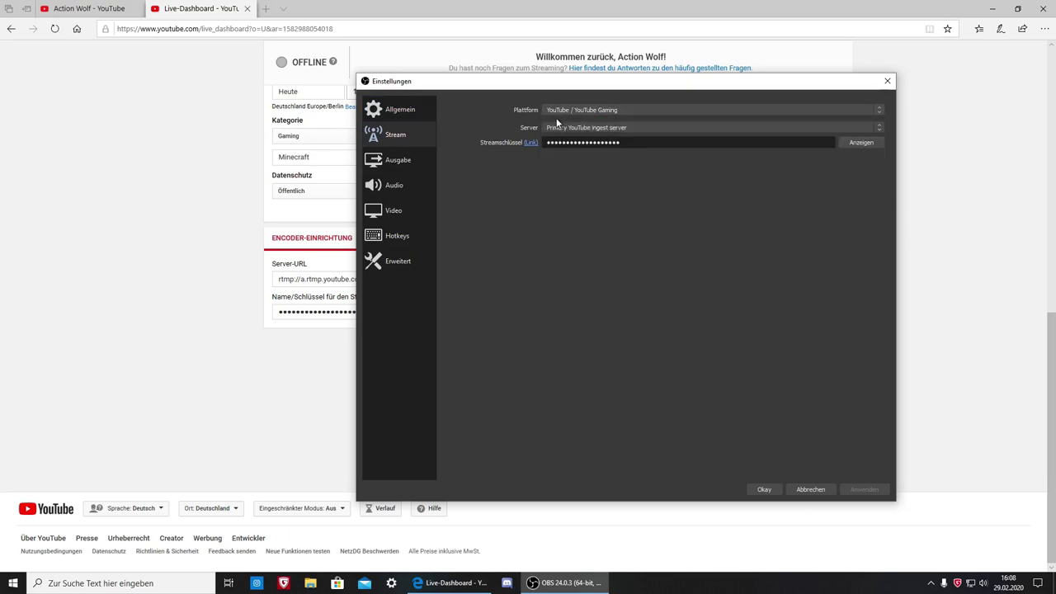
{"action": "left_click", "coordinate": [568, 111]}
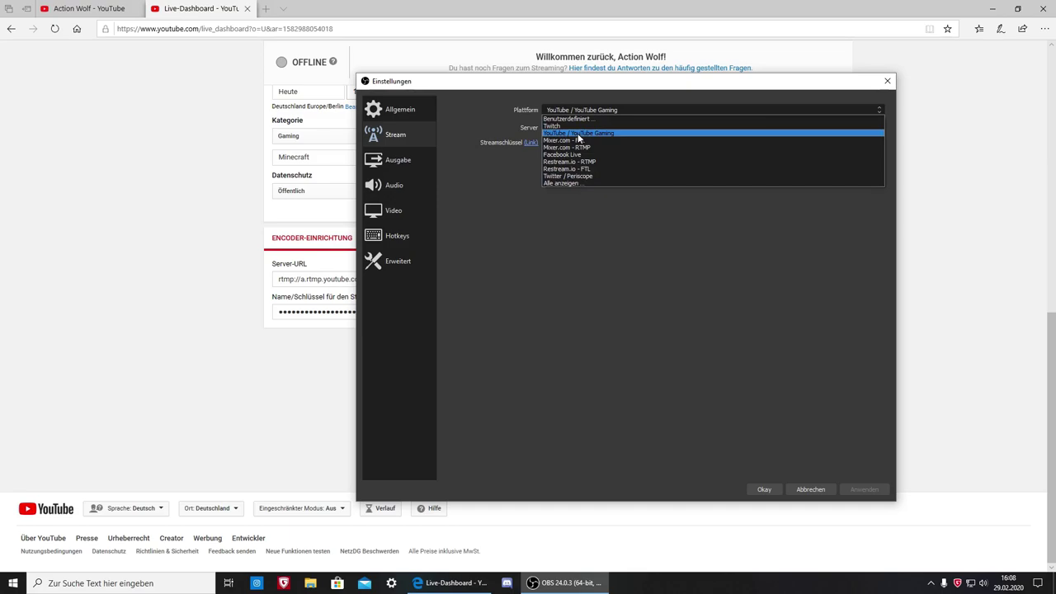
{"action": "left_click", "coordinate": [578, 134]}
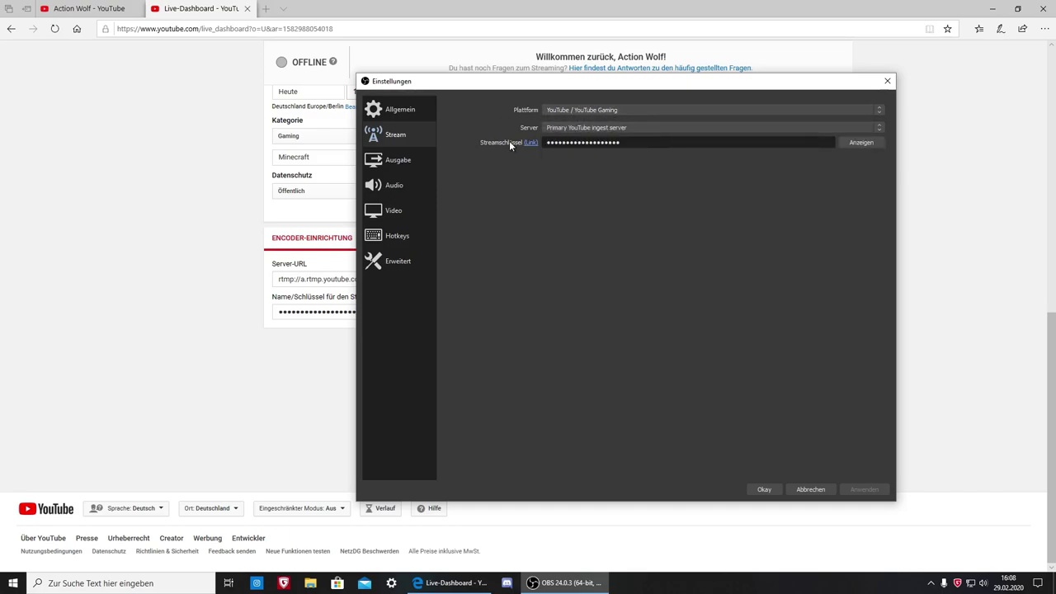
- Select Primary YouTube ingest server as the streaming server and close the settings
{"action": "left_click", "coordinate": [558, 134]}
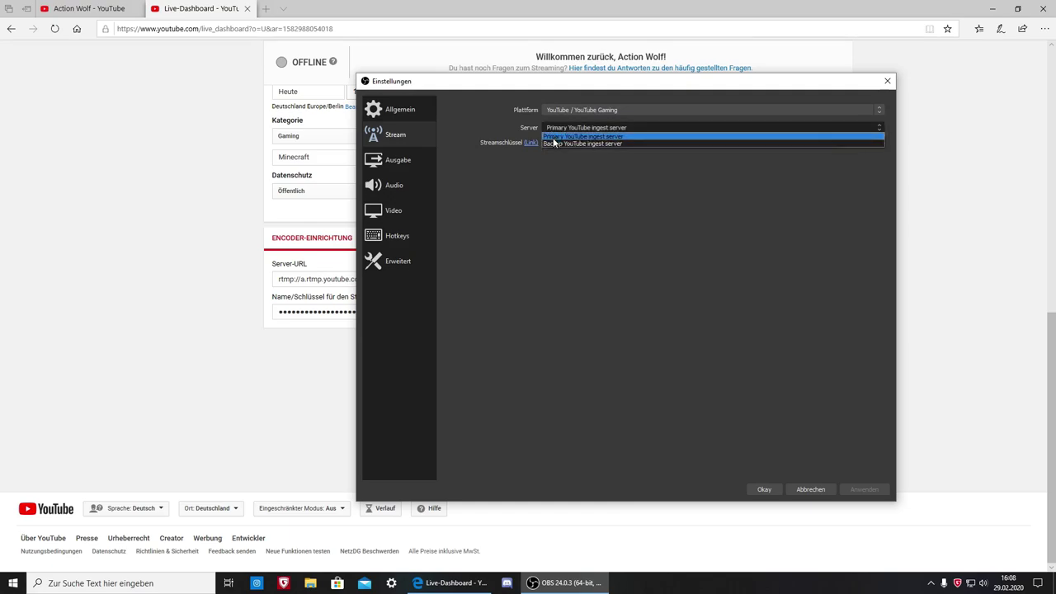
{"action": "left_click", "coordinate": [604, 137]}
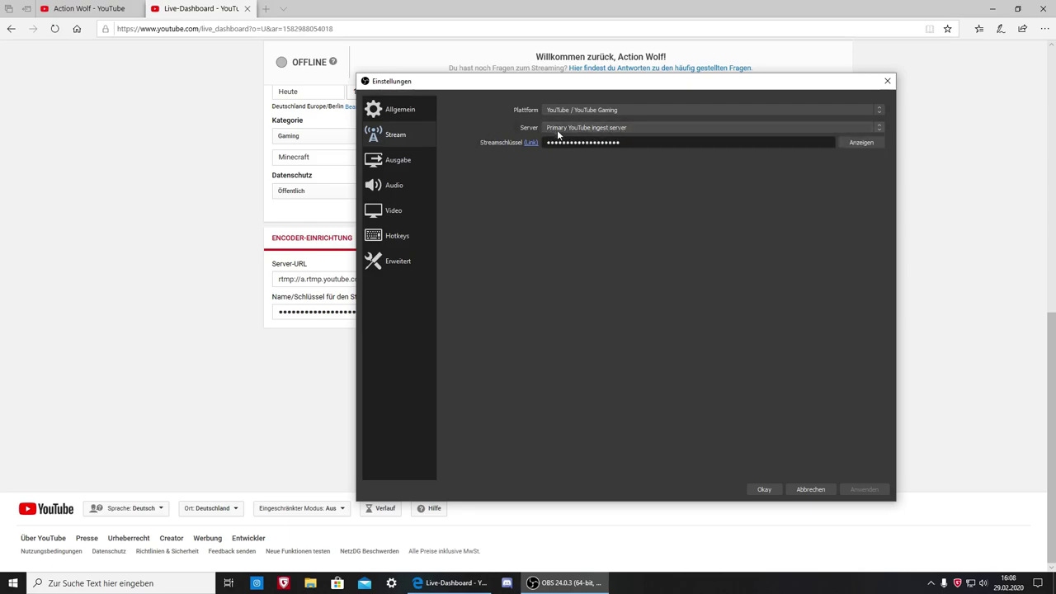
{"action": "left_click", "coordinate": [564, 128]}
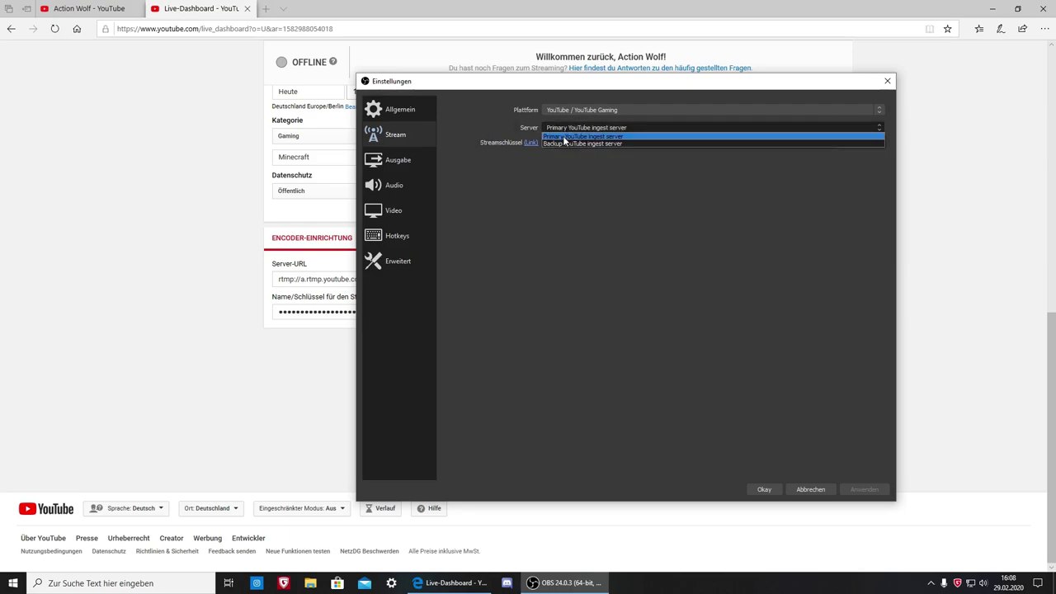
{"action": "left_click", "coordinate": [581, 128]}
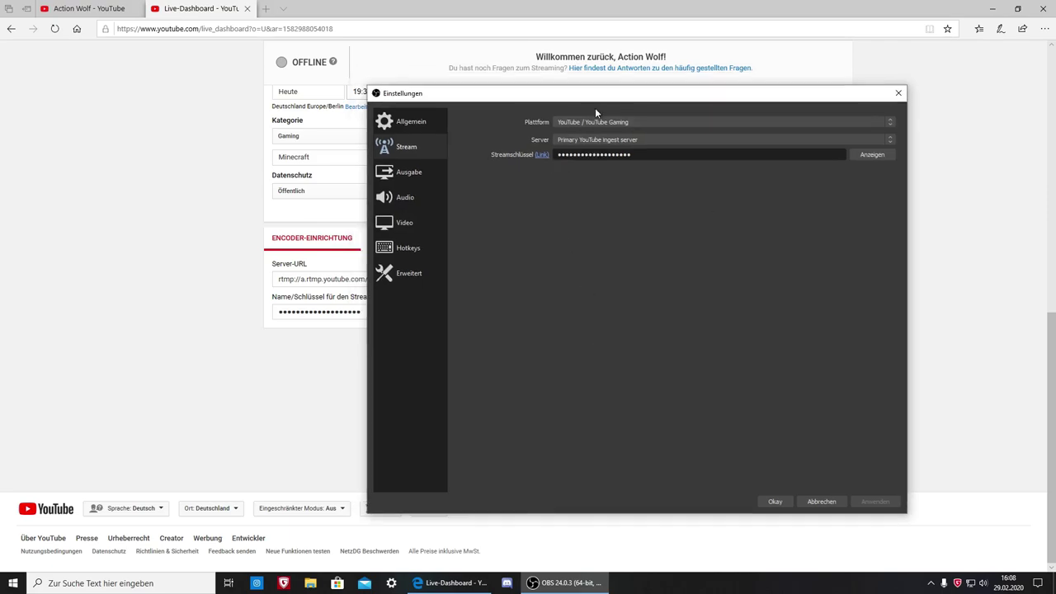
{"action": "left_click_drag", "start_coordinate": [600, 95], "coordinate": [713, 109]}
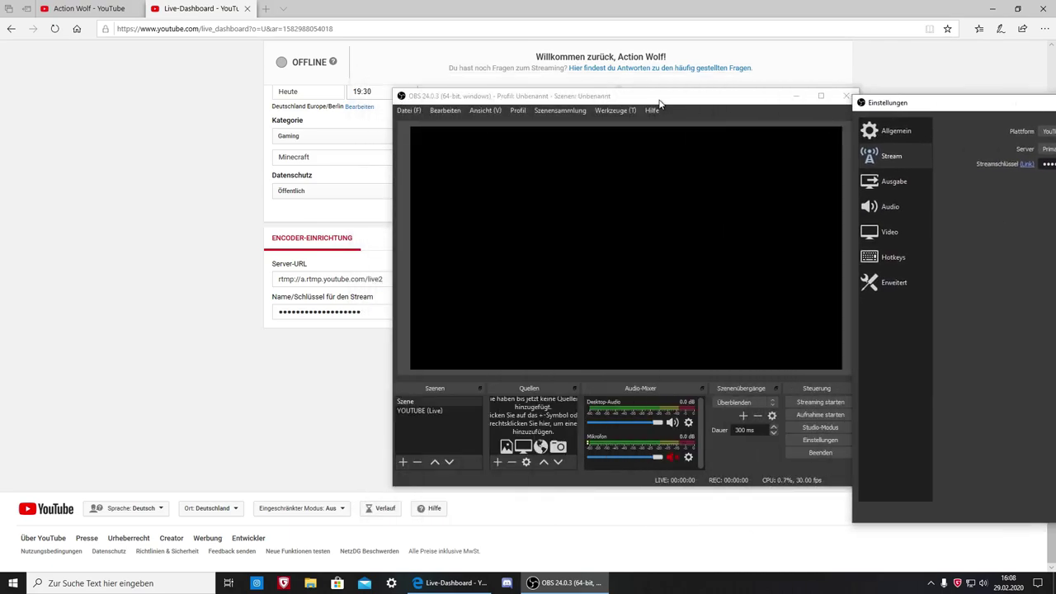
{"action": "key", "text": "Escape"}
- Move the OBS window aside and select the entire stream key in the live dashboard's encoder setup
{"action": "left_click_drag", "start_coordinate": [704, 104], "coordinate": [852, 101]}
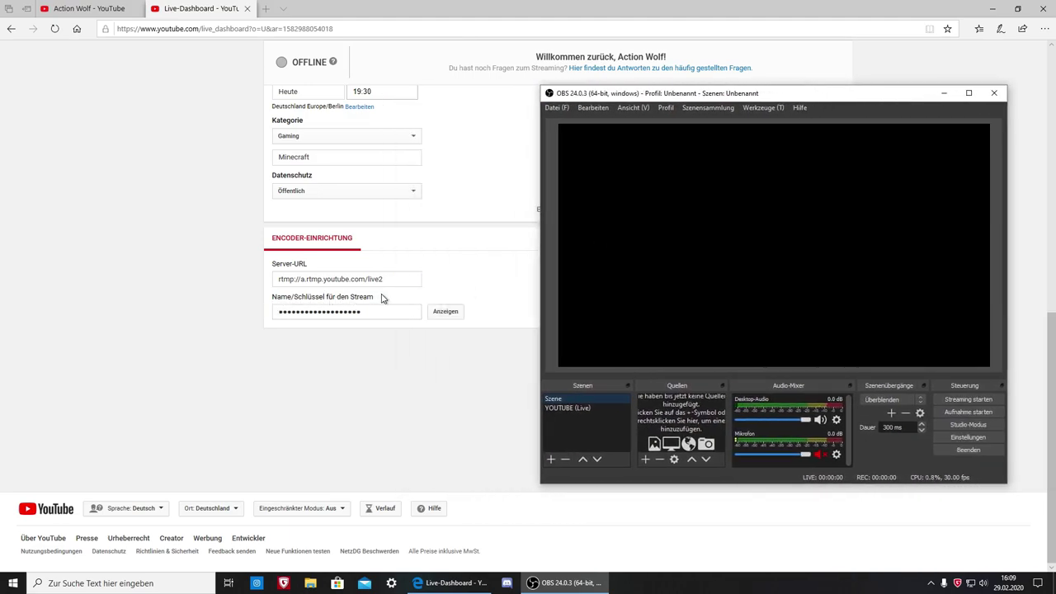
{"action": "left_click", "coordinate": [361, 316]}
{"action": "left_click", "coordinate": [361, 316]}
{"action": "left_click_drag", "start_coordinate": [278, 316], "coordinate": [379, 313]}
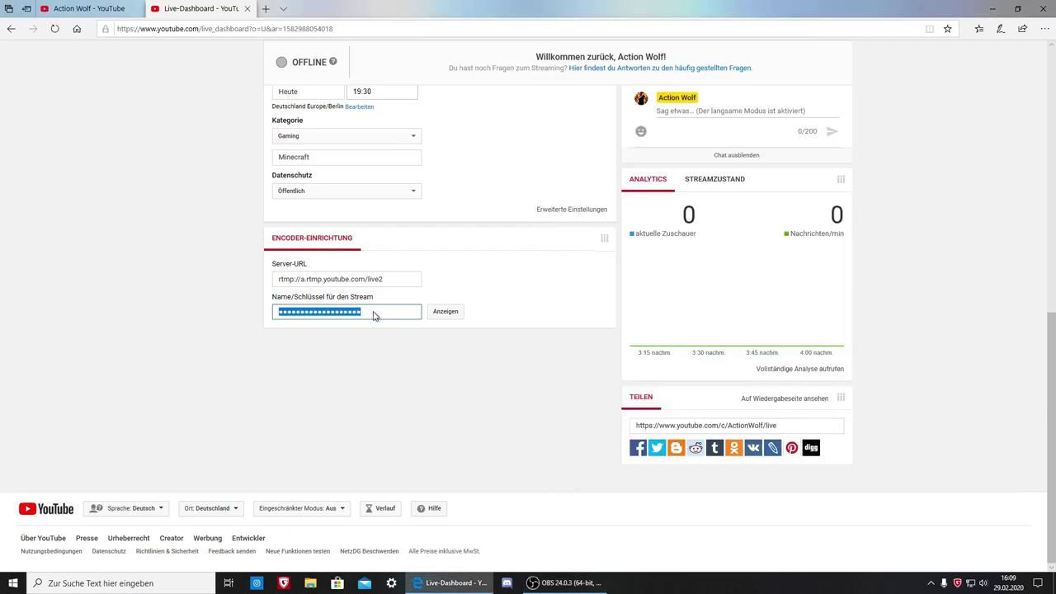
{"action": "right_click", "coordinate": [341, 316]}
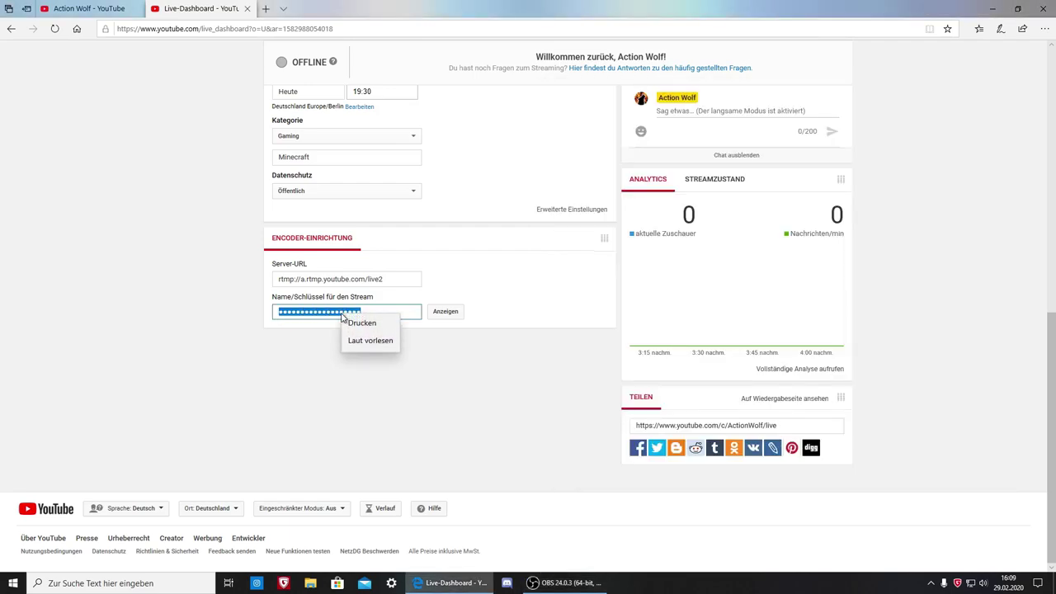
{"action": "left_click", "coordinate": [416, 313]}
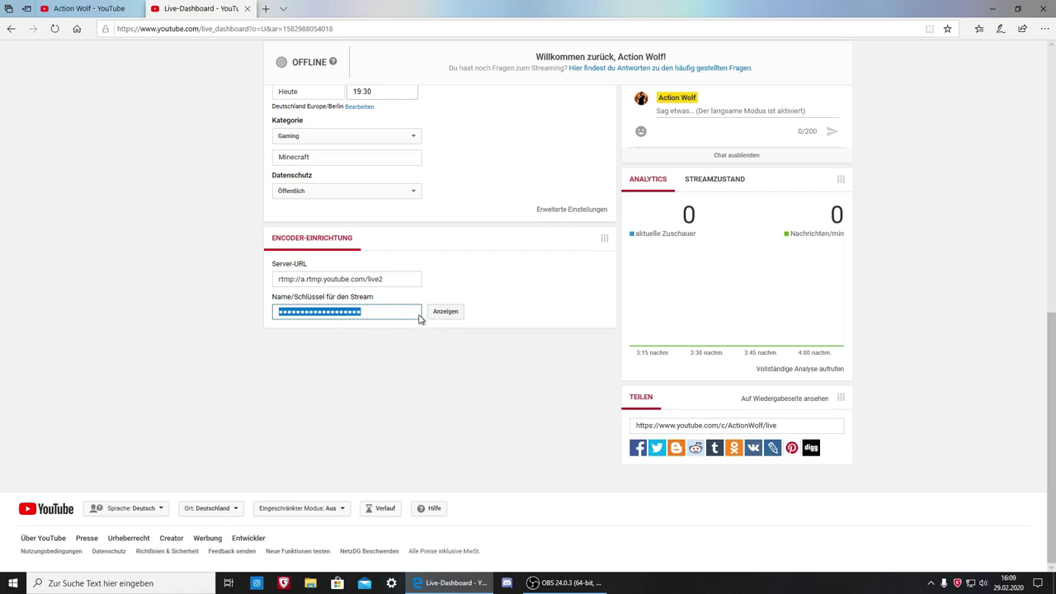
{"action": "right_click", "coordinate": [319, 316]}
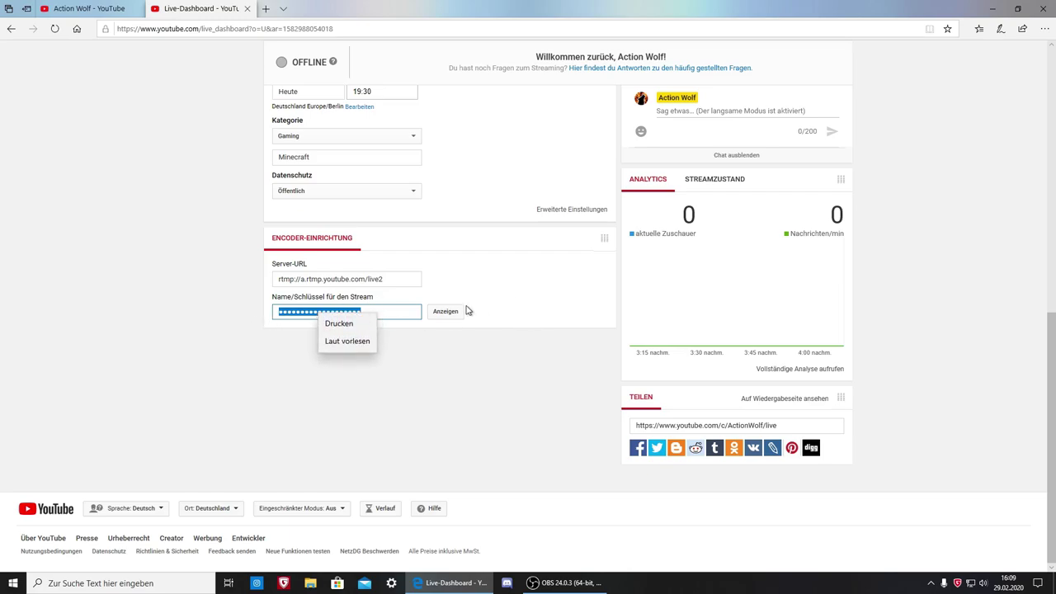
{"action": "key", "text": "Escape"}
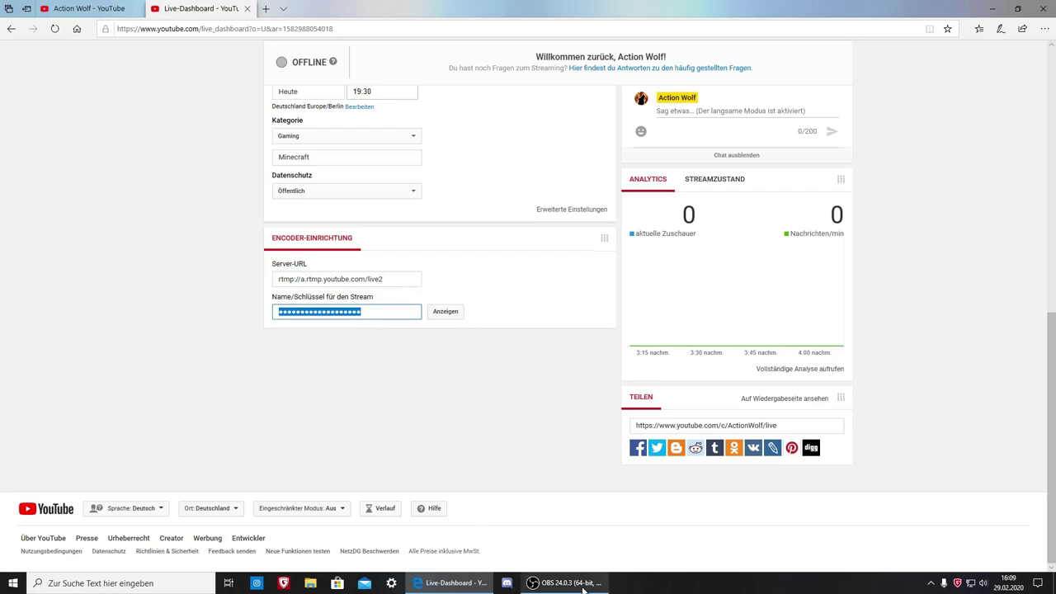
- Switch to OBS, open the stream settings to check the stream key field, and accept the settings
{"action": "mouse_move", "coordinate": [584, 589]}
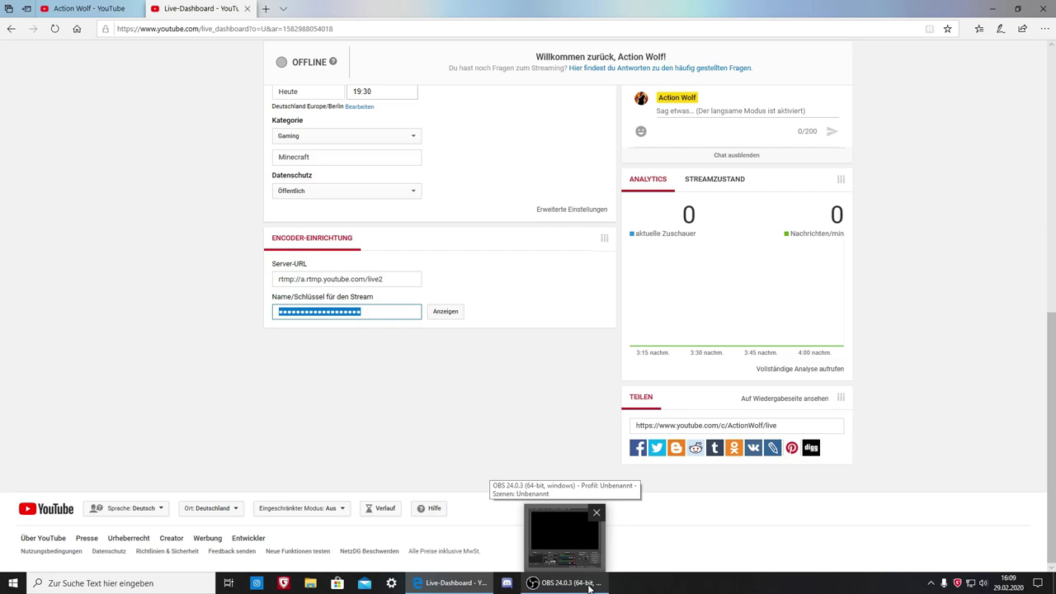
{"action": "left_click", "coordinate": [561, 584]}
{"action": "left_click", "coordinate": [557, 108]}
{"action": "left_click", "coordinate": [585, 151]}
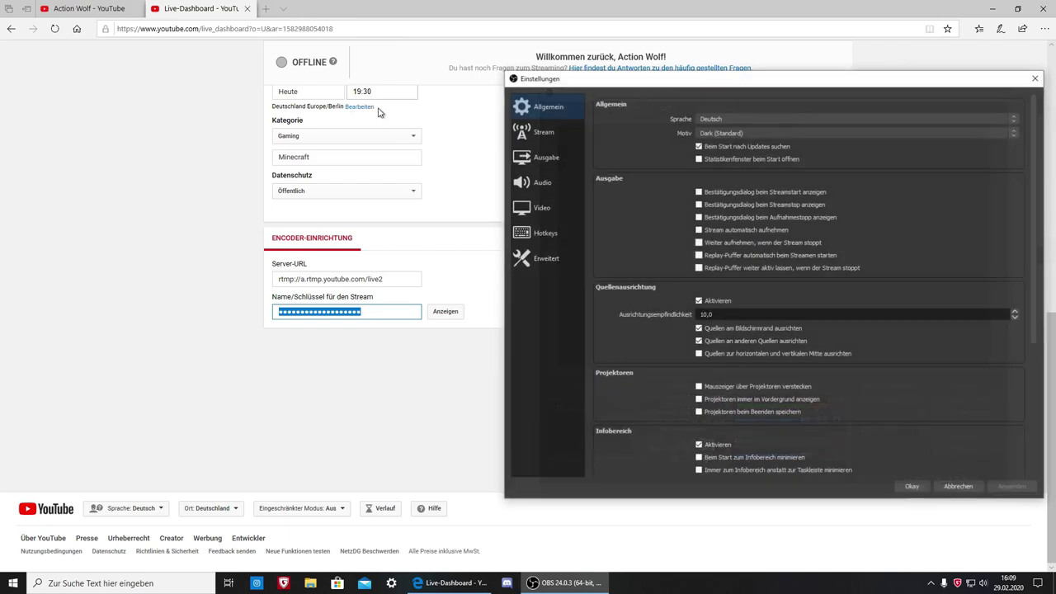
{"action": "left_click", "coordinate": [553, 133]}
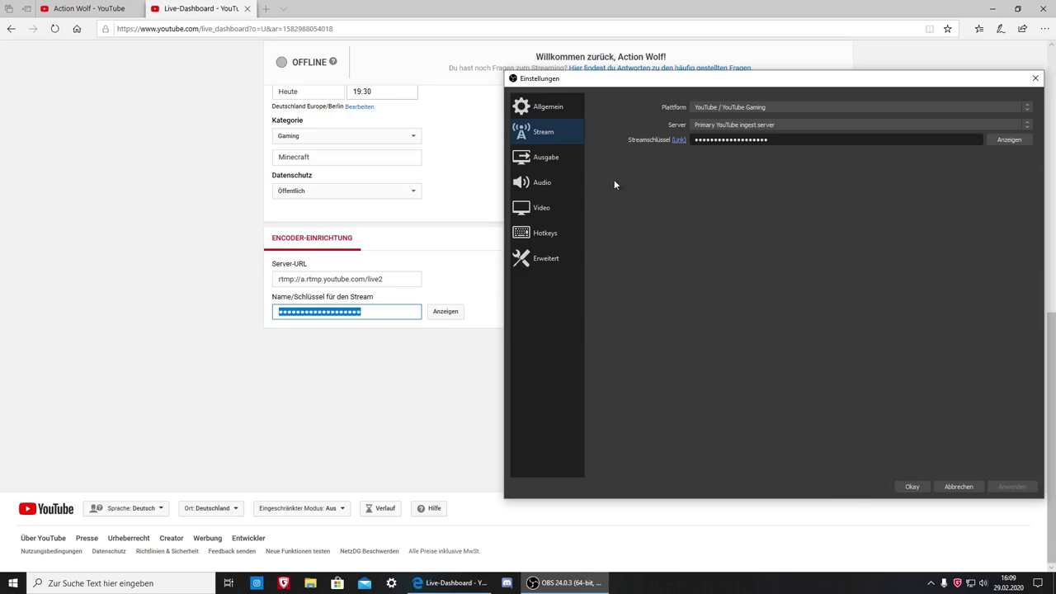
{"action": "left_click", "coordinate": [912, 486]}
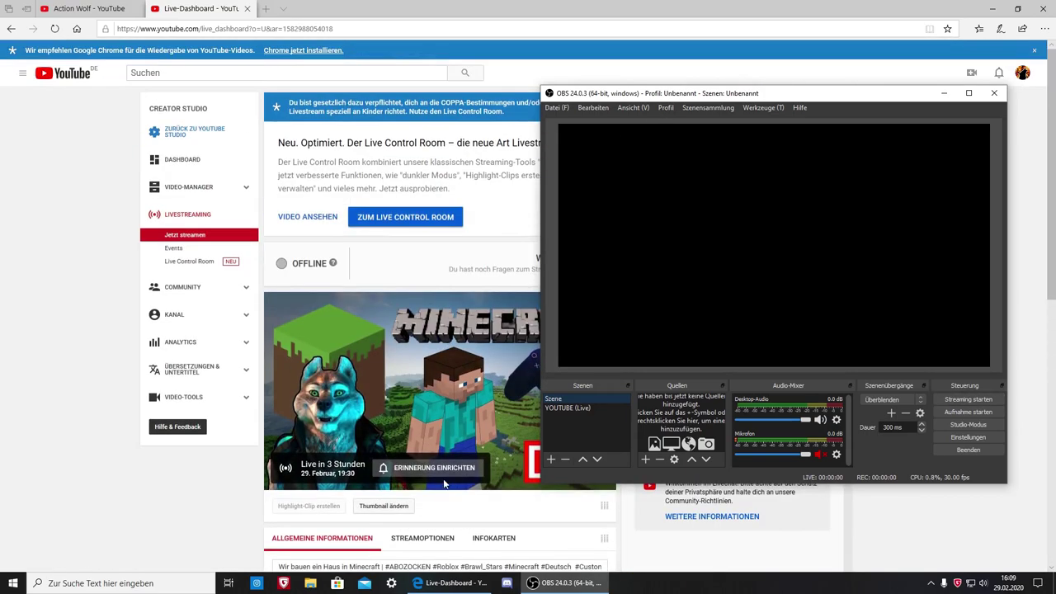
- Reopen the OBS settings beside the dashboard and examine the general options, keeping Dark (Standard) as the theme
{"action": "scroll", "coordinate": [444, 484], "scroll_direction": "down", "scroll_amount": 4}
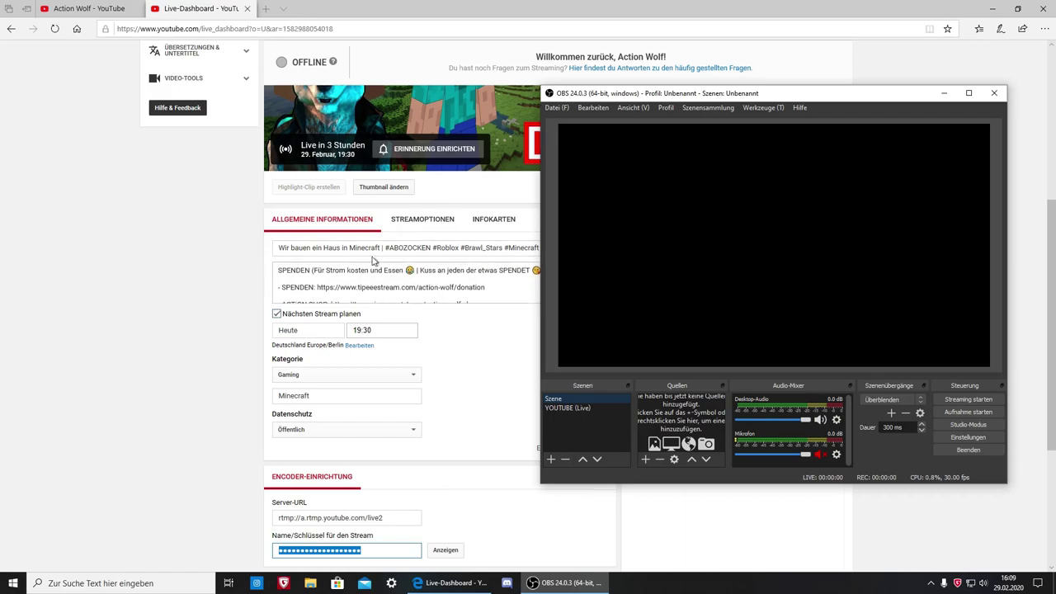
{"action": "scroll", "coordinate": [523, 207], "scroll_direction": "up", "scroll_amount": 2}
{"action": "left_click_drag", "start_coordinate": [657, 96], "coordinate": [642, 126]}
{"action": "scroll", "coordinate": [382, 342], "scroll_direction": "down", "scroll_amount": 5}
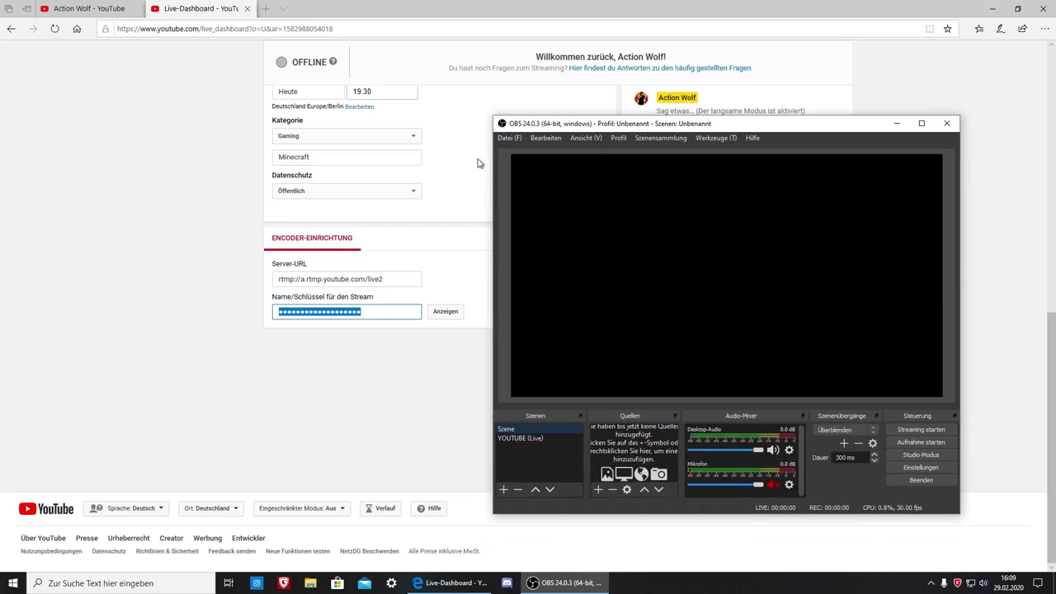
{"action": "left_click", "coordinate": [514, 141]}
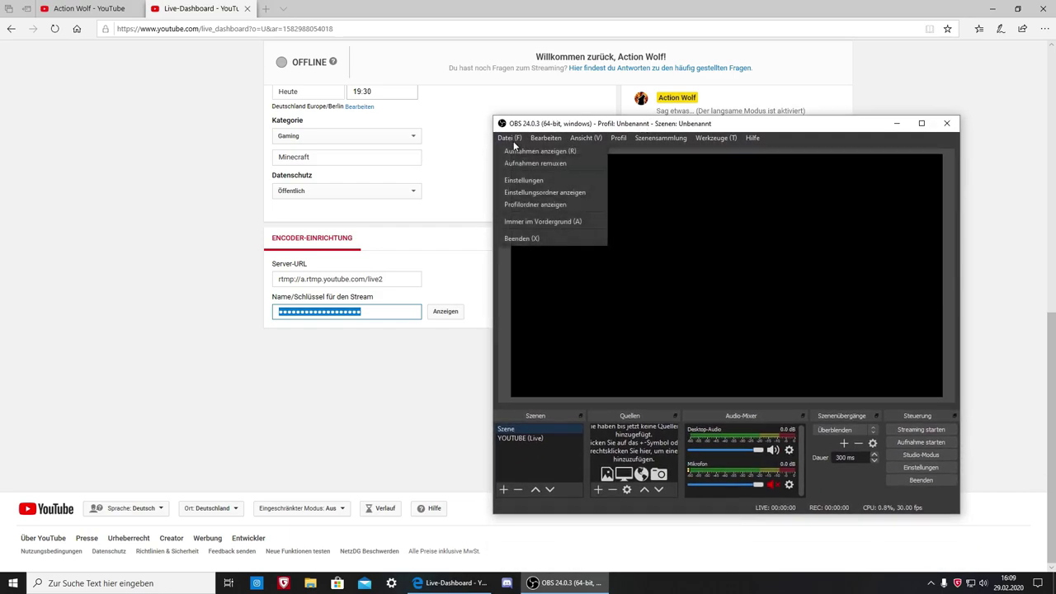
{"action": "left_click", "coordinate": [540, 179]}
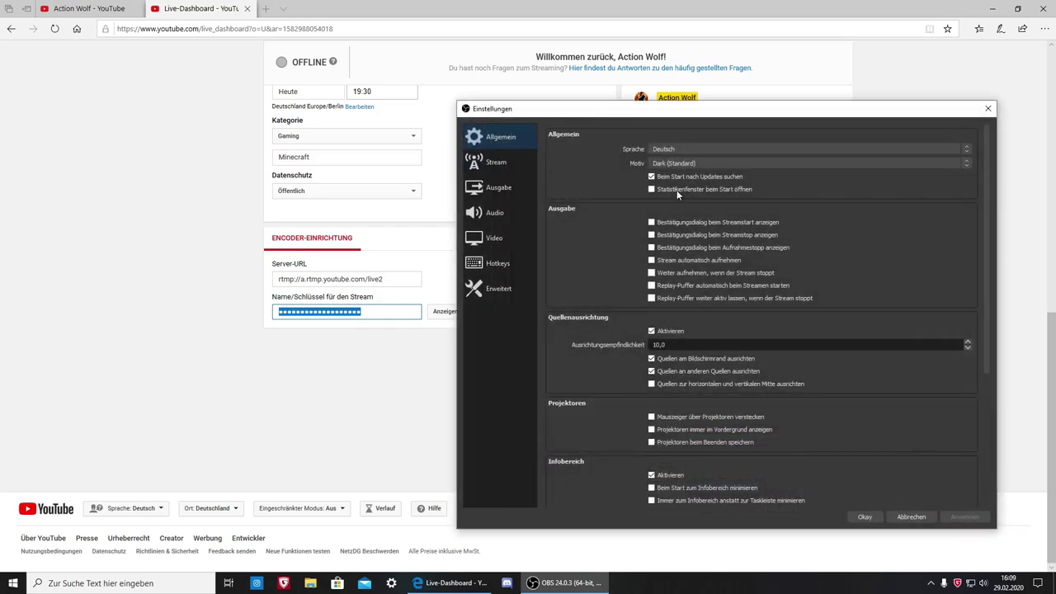
{"action": "scroll", "coordinate": [635, 281], "scroll_direction": "down", "scroll_amount": 2}
{"action": "scroll", "coordinate": [635, 281], "scroll_direction": "up", "scroll_amount": 2}
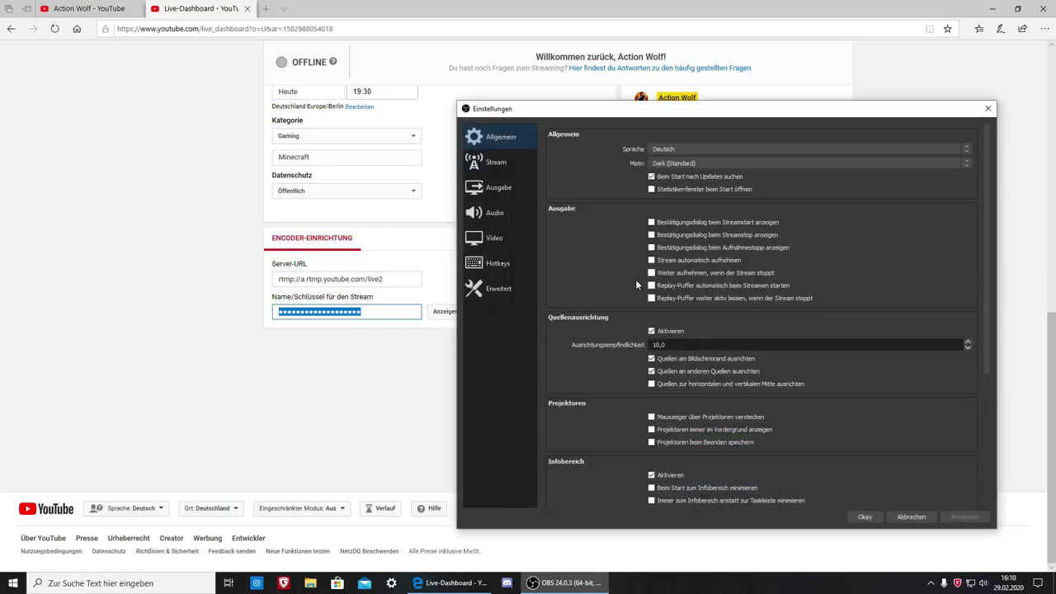
{"action": "left_click", "coordinate": [701, 162]}
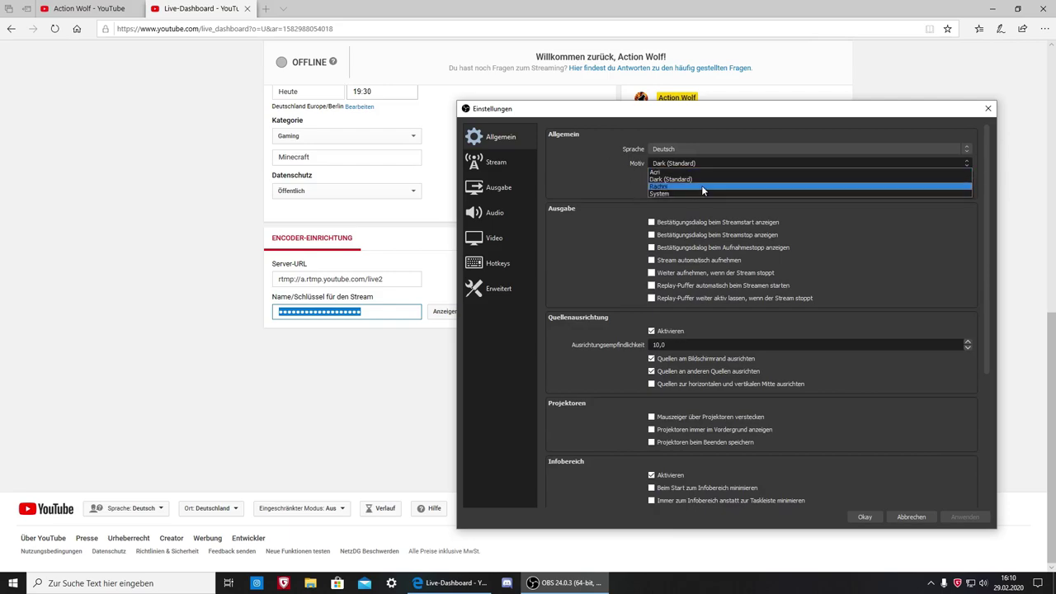
{"action": "left_click", "coordinate": [706, 177]}
{"action": "scroll", "coordinate": [604, 286], "scroll_direction": "down", "scroll_amount": 3}
{"action": "scroll", "coordinate": [615, 272], "scroll_direction": "up", "scroll_amount": 3}
{"action": "scroll", "coordinate": [627, 372], "scroll_direction": "down", "scroll_amount": 3}
{"action": "scroll", "coordinate": [627, 371], "scroll_direction": "up", "scroll_amount": 3}
{"action": "scroll", "coordinate": [641, 449], "scroll_direction": "down", "scroll_amount": 3}
{"action": "scroll", "coordinate": [632, 428], "scroll_direction": "up", "scroll_amount": 3}
- Preview the Rachni, Acri and System themes and return the theme to Dark (Standard)
{"action": "left_click", "coordinate": [693, 168]}
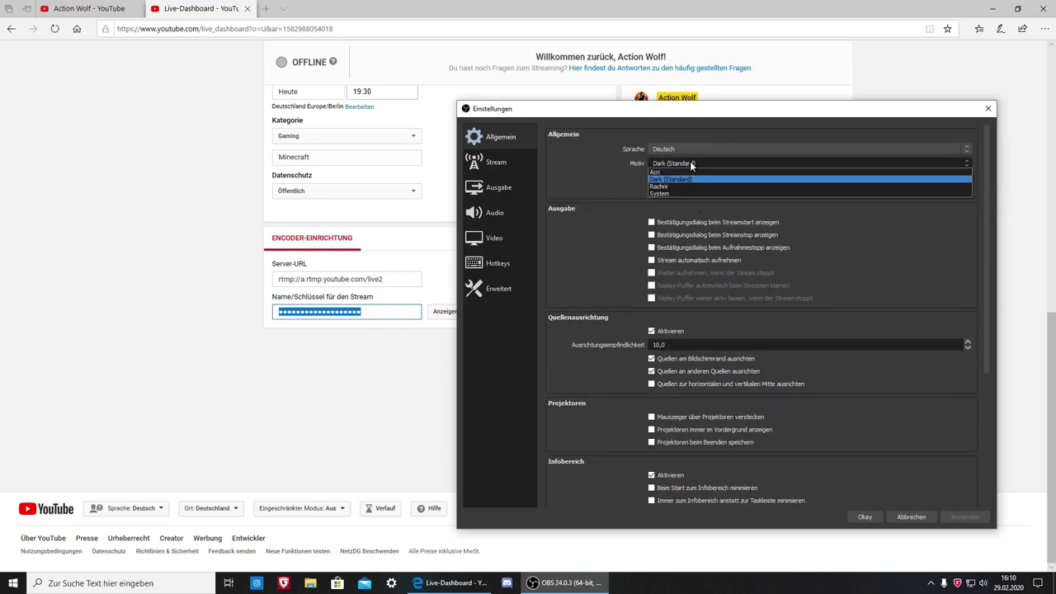
{"action": "left_click", "coordinate": [677, 175]}
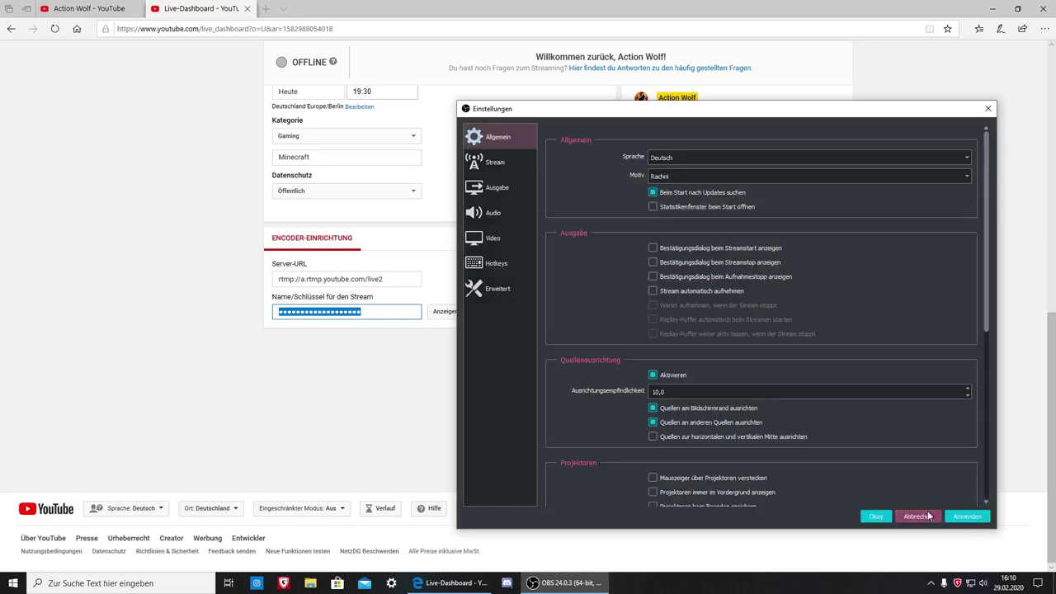
{"action": "left_click", "coordinate": [709, 176]}
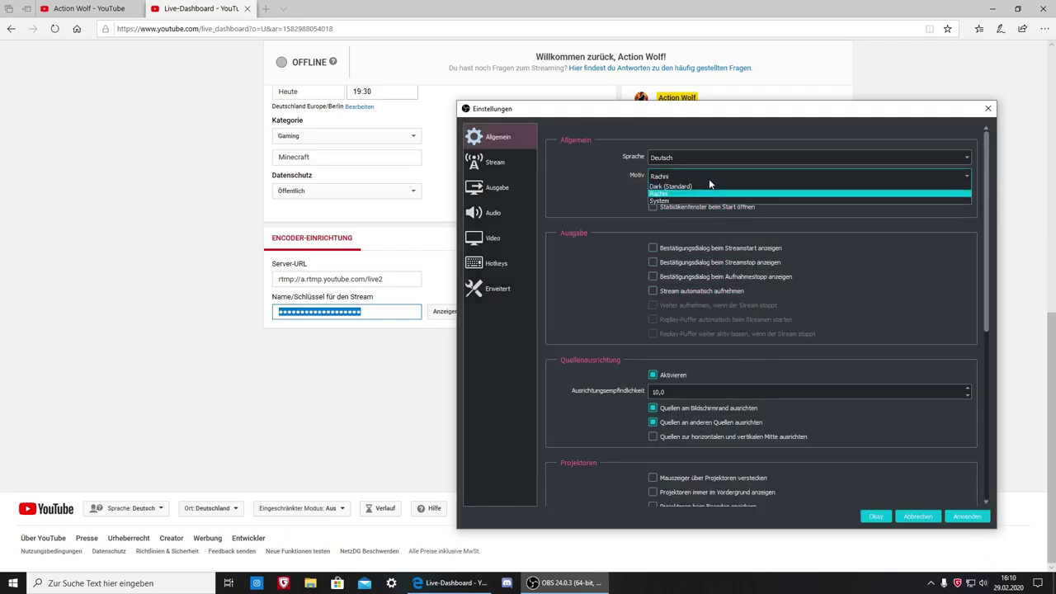
{"action": "left_click", "coordinate": [692, 190]}
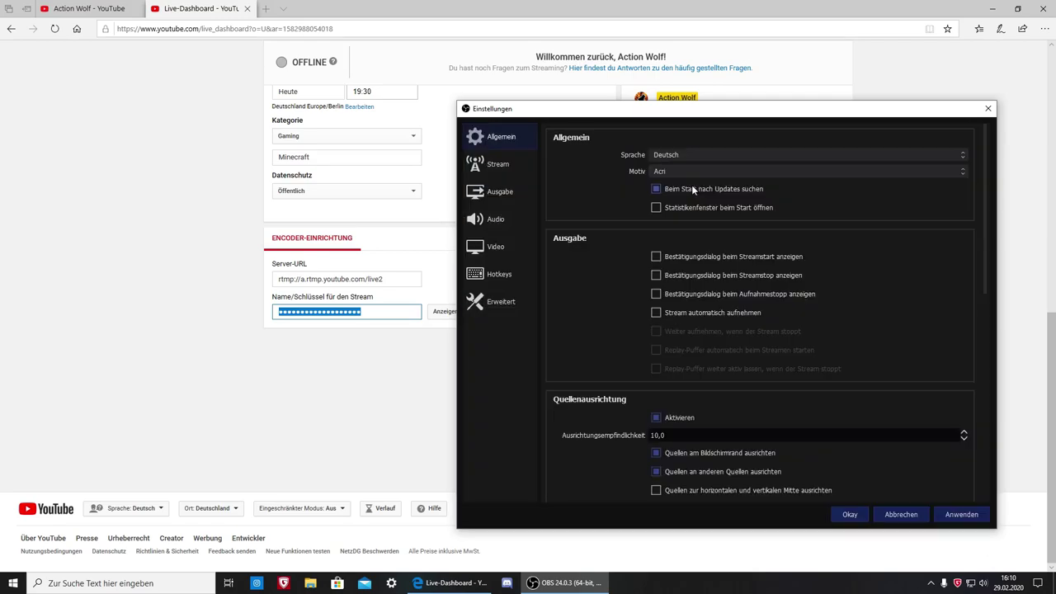
{"action": "left_click", "coordinate": [690, 169]}
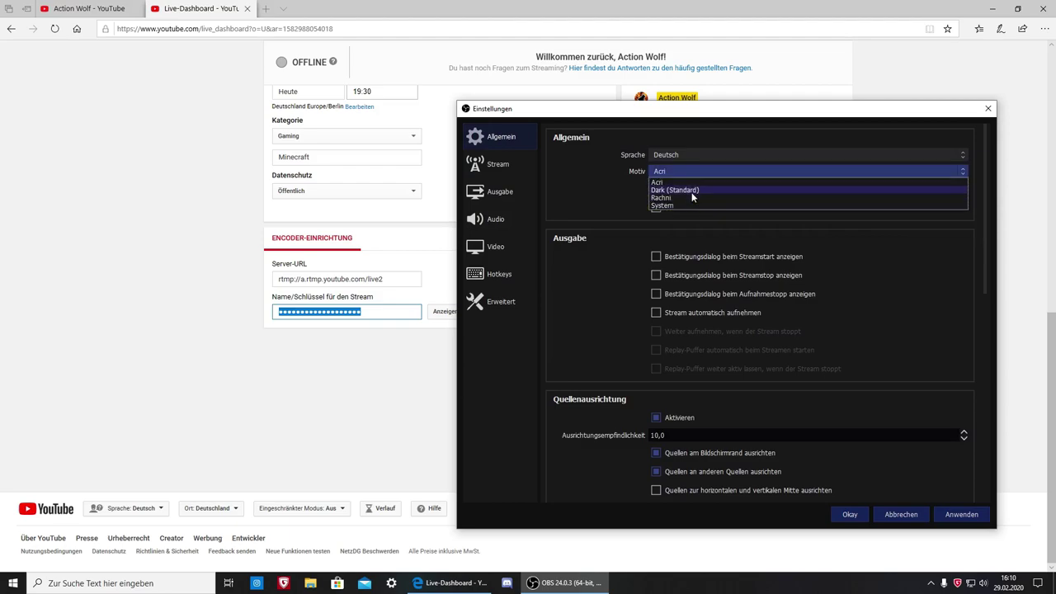
{"action": "left_click", "coordinate": [698, 206]}
{"action": "left_click", "coordinate": [680, 162]}
{"action": "left_click", "coordinate": [682, 173]}
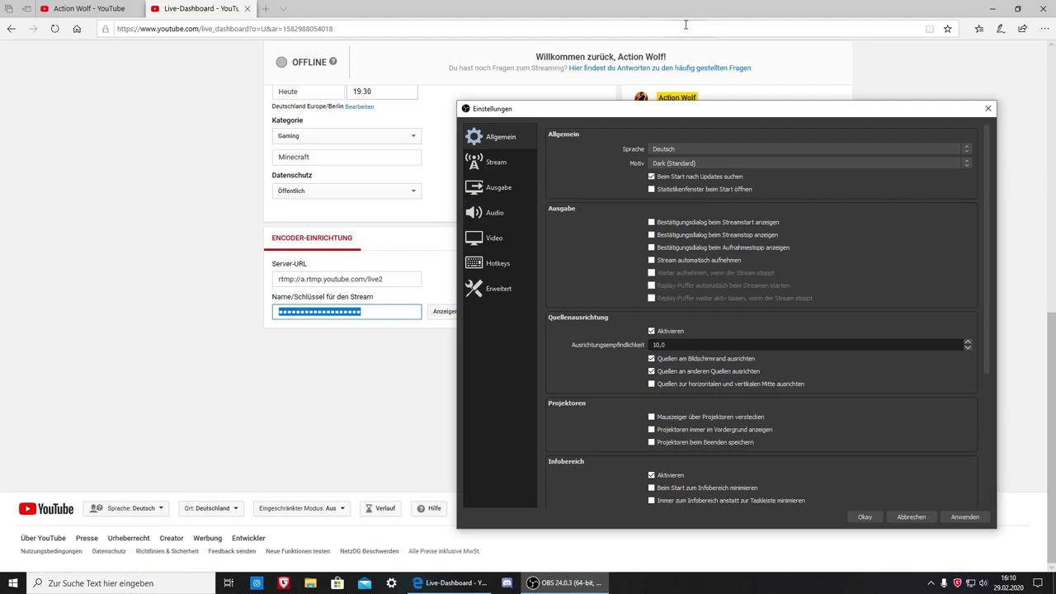
- Open the output settings and choose Erweitert as the output mode
{"action": "left_click", "coordinate": [516, 188]}
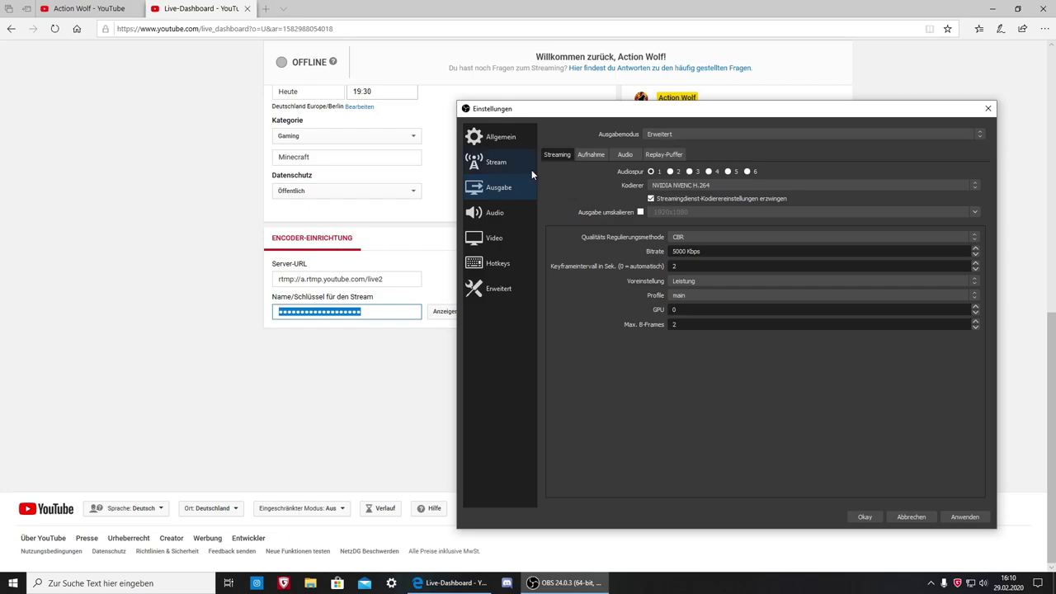
{"action": "left_click", "coordinate": [682, 136]}
{"action": "left_click", "coordinate": [681, 137]}
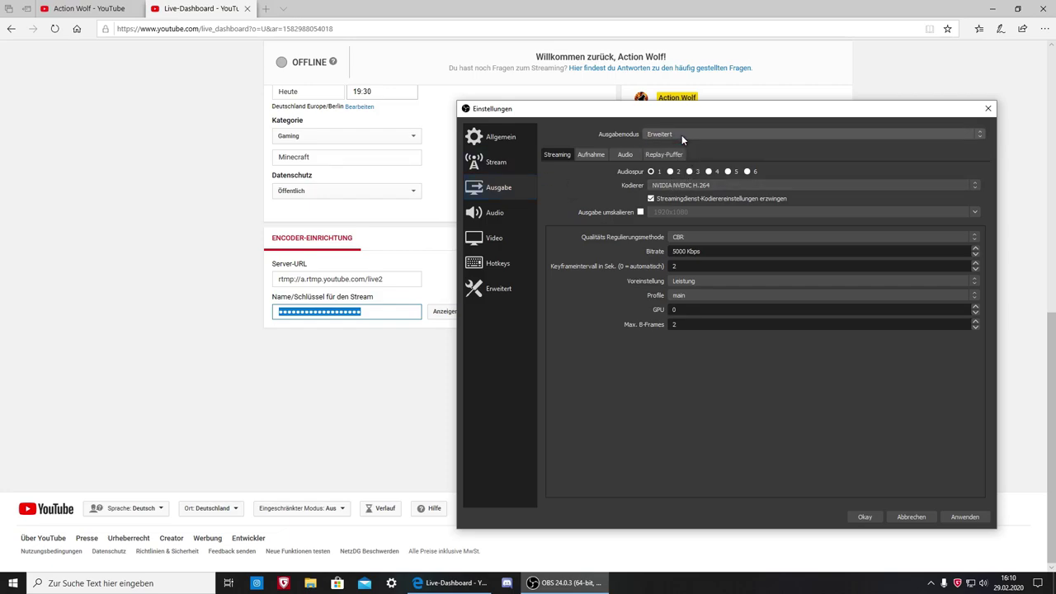
{"action": "left_click", "coordinate": [682, 136]}
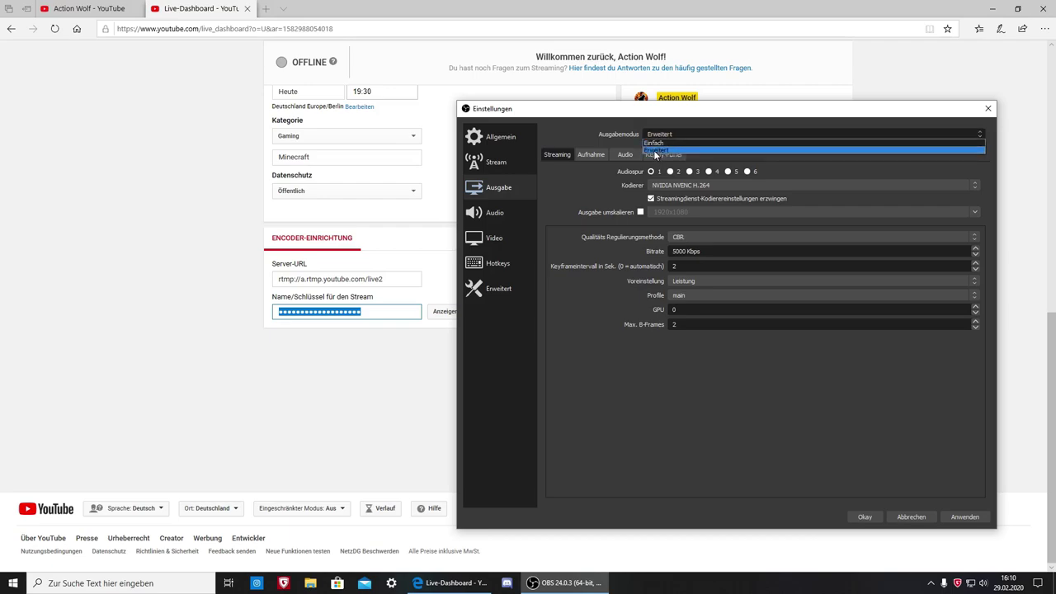
{"action": "left_click", "coordinate": [656, 151]}
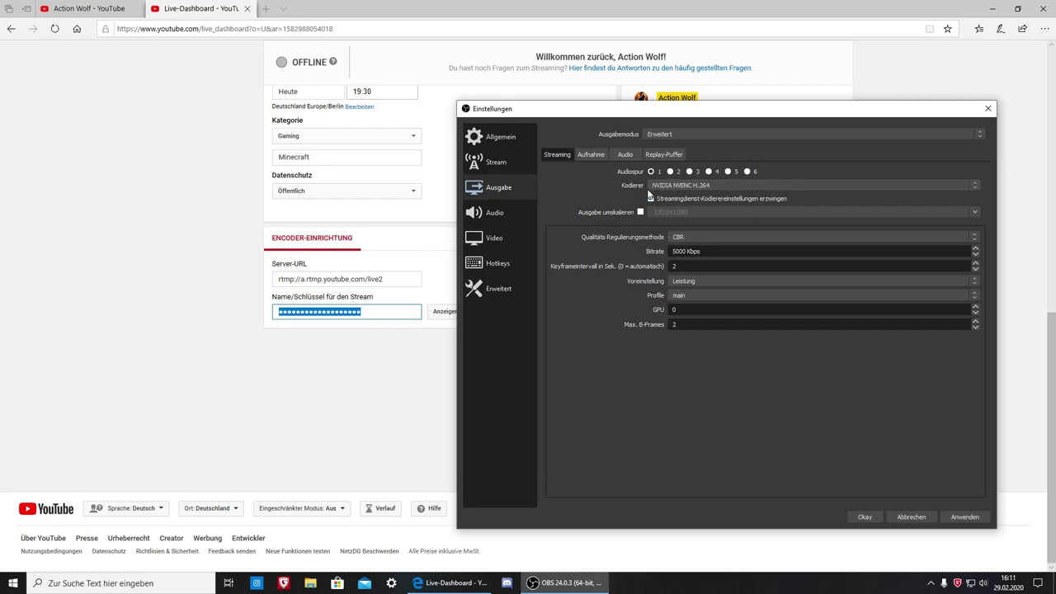
- Switch output rescaling on and off again and examine the bitrate in the streaming output settings
{"action": "left_click_drag", "start_coordinate": [692, 112], "coordinate": [664, 116]}
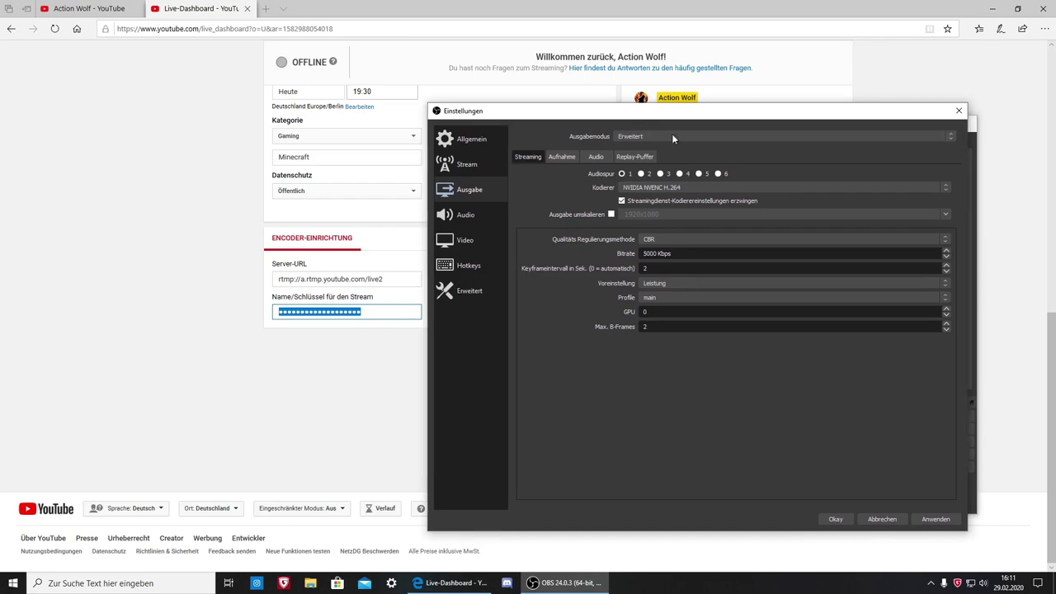
{"action": "left_click", "coordinate": [611, 215]}
{"action": "left_click", "coordinate": [611, 215]}
{"action": "left_click_drag", "start_coordinate": [644, 254], "coordinate": [674, 253]}
{"action": "left_click", "coordinate": [686, 253]}
- Open Speedtest in a new browser tab, run the internet speed test and highlight the upload speed
{"action": "left_click", "coordinate": [265, 9]}
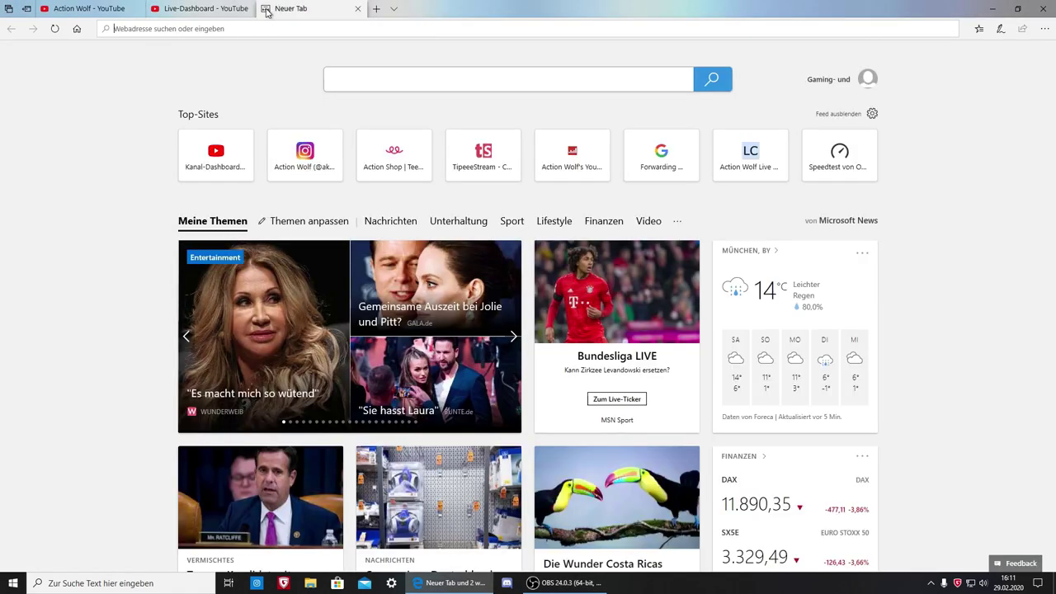
{"action": "left_click", "coordinate": [431, 77]}
{"action": "left_click", "coordinate": [435, 132]}
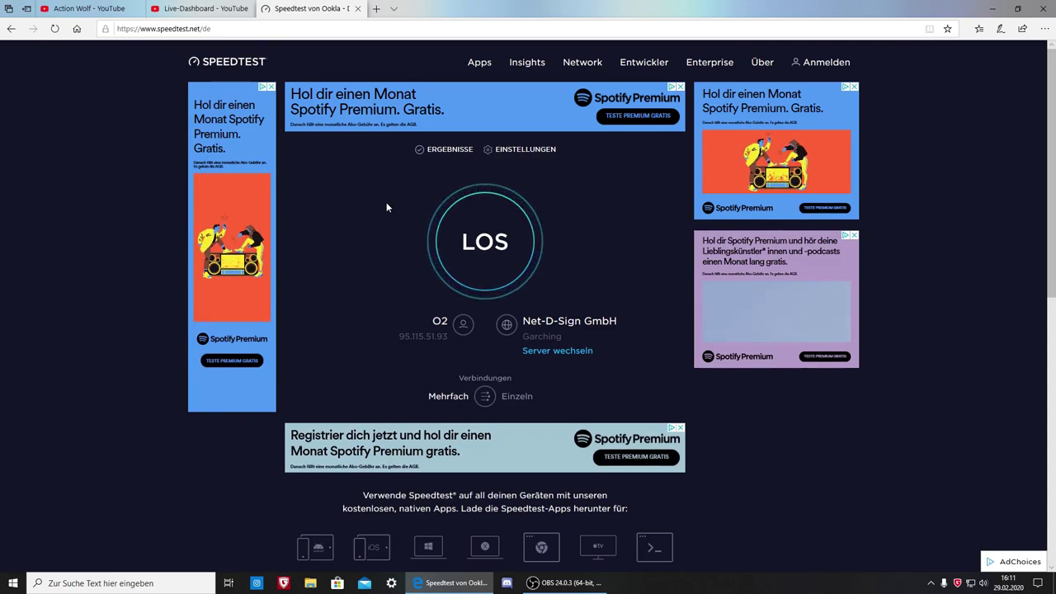
{"action": "left_click", "coordinate": [466, 245]}
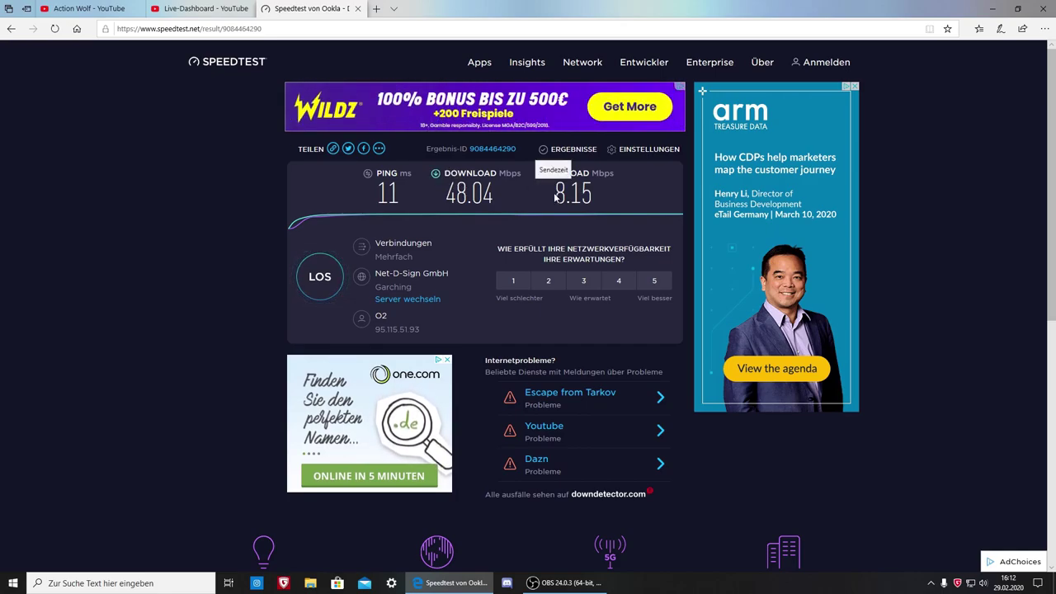
{"action": "left_click_drag", "start_coordinate": [555, 194], "coordinate": [591, 203]}
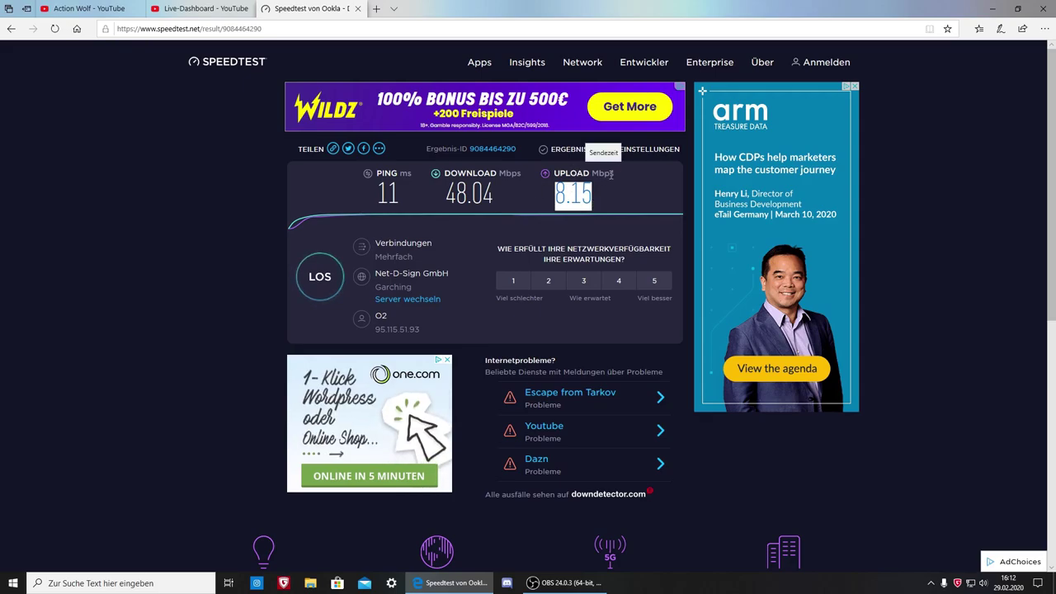
- Compare the streaming bitrate in the OBS output settings with the upload speed measured by Speedtest
{"action": "left_click", "coordinate": [207, 10]}
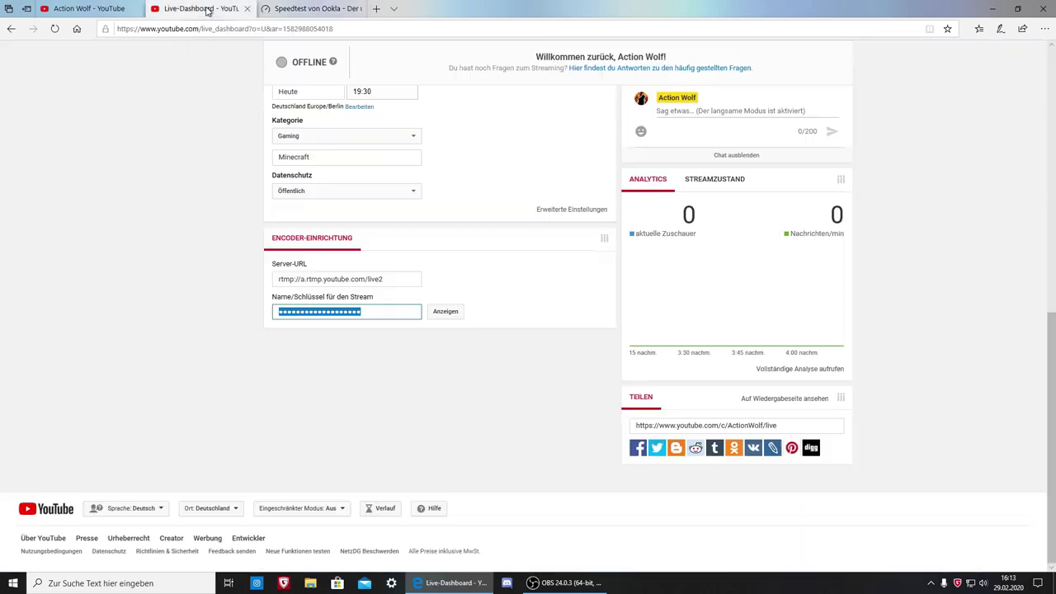
{"action": "left_click", "coordinate": [566, 583]}
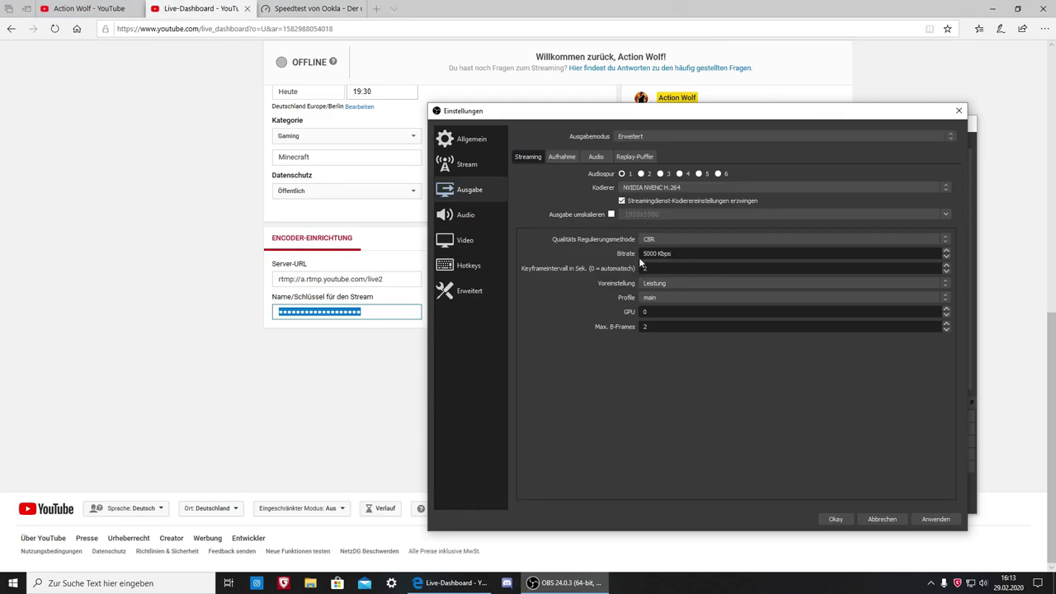
{"action": "left_click", "coordinate": [309, 8]}
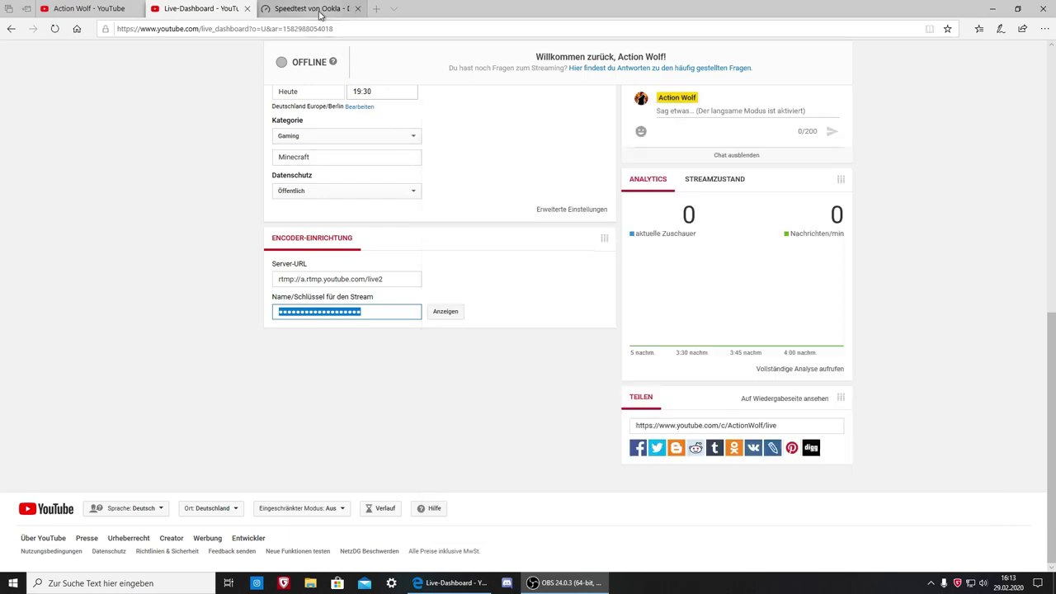
{"action": "double_click", "coordinate": [572, 202]}
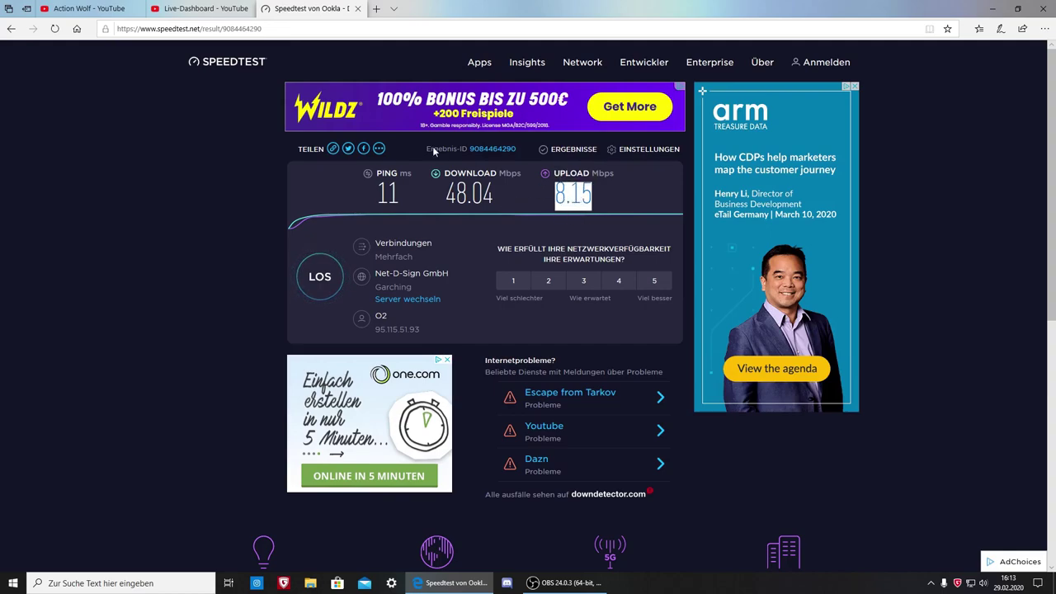
- Switch back to the OBS output settings and check the streaming bitrate and encoder options, keeping NVIDIA NVENC H.264 selected
{"action": "left_click", "coordinate": [569, 583]}
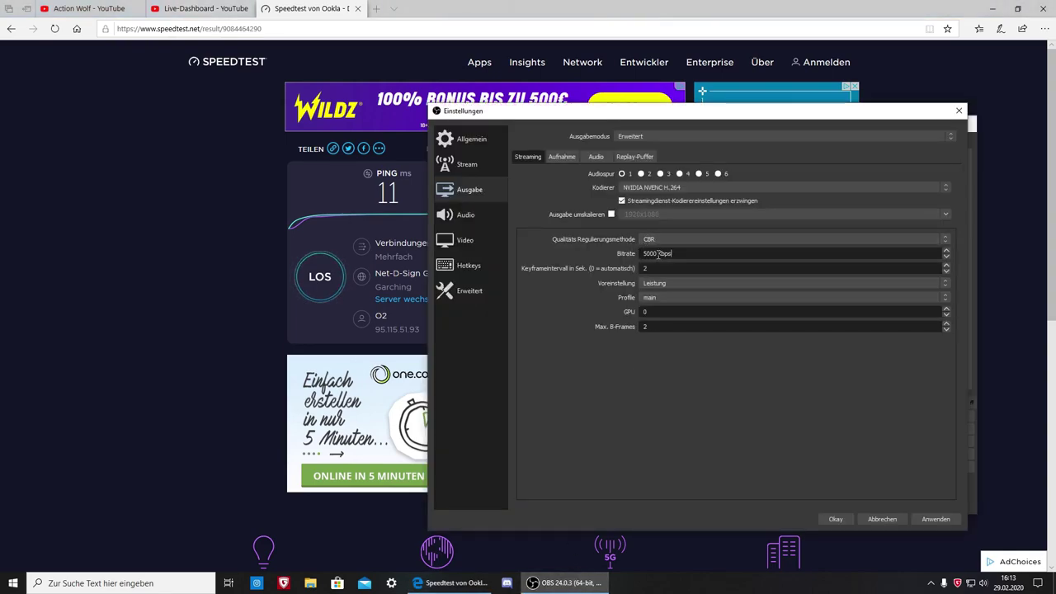
{"action": "left_click", "coordinate": [959, 110]}
{"action": "key", "text": "Escape"}
{"action": "left_click_drag", "start_coordinate": [801, 115], "coordinate": [1055, 125]}
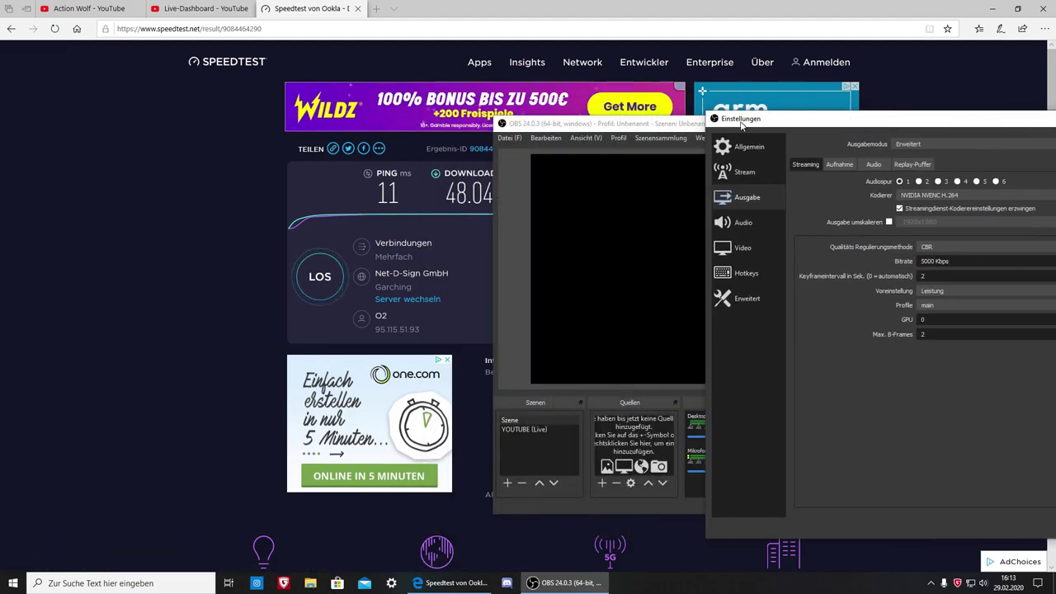
{"action": "left_click_drag", "start_coordinate": [874, 126], "coordinate": [605, 126]}
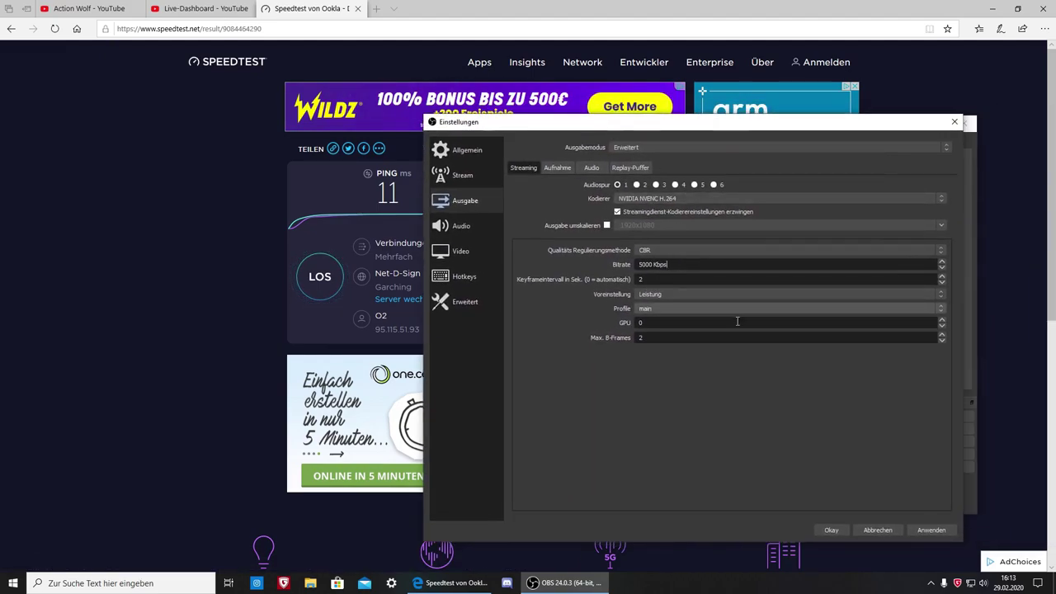
{"action": "left_click", "coordinate": [682, 265]}
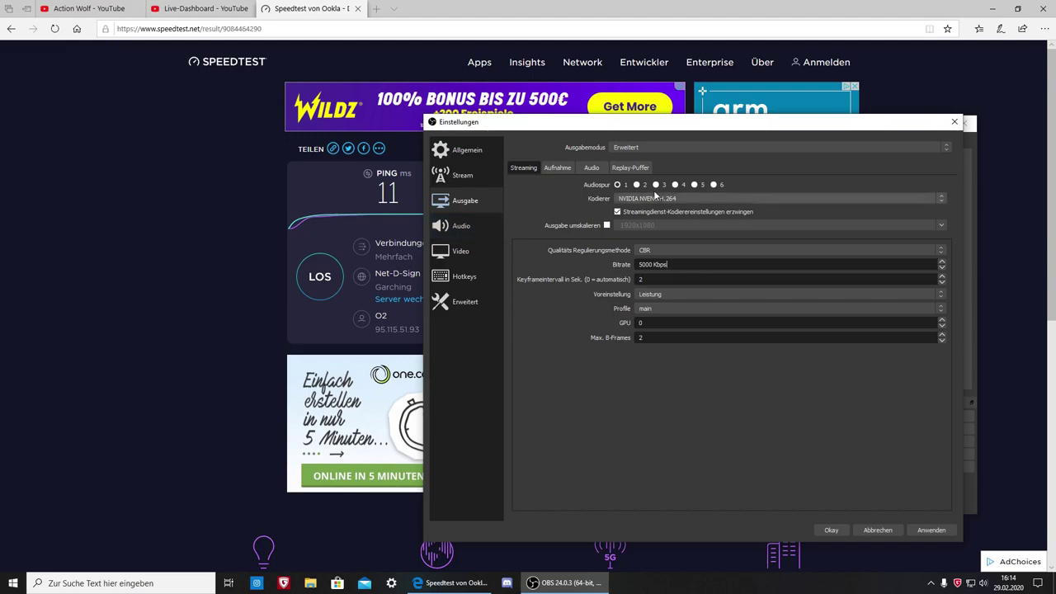
{"action": "left_click", "coordinate": [683, 198]}
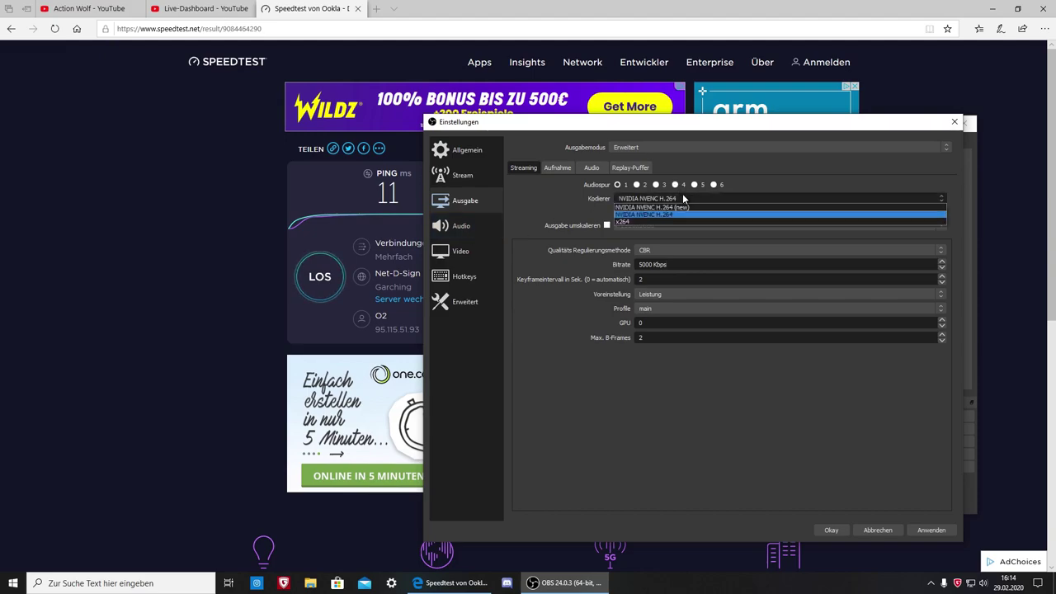
{"action": "left_click", "coordinate": [634, 215]}
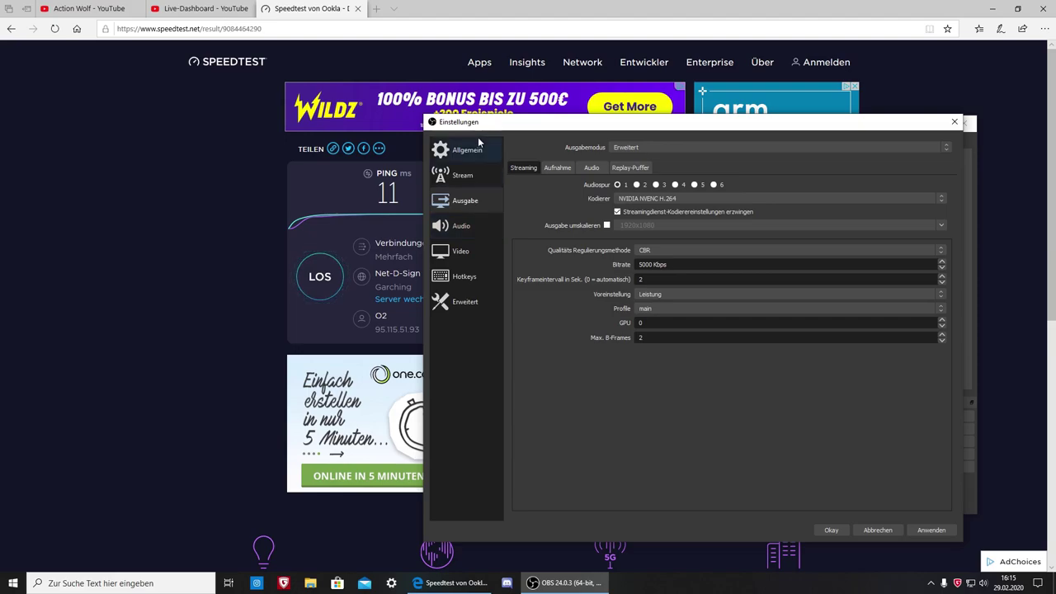
- View the audio device settings beside the audio mixer, cancel the settings and check the Windows speaker volume
{"action": "left_click", "coordinate": [459, 231]}
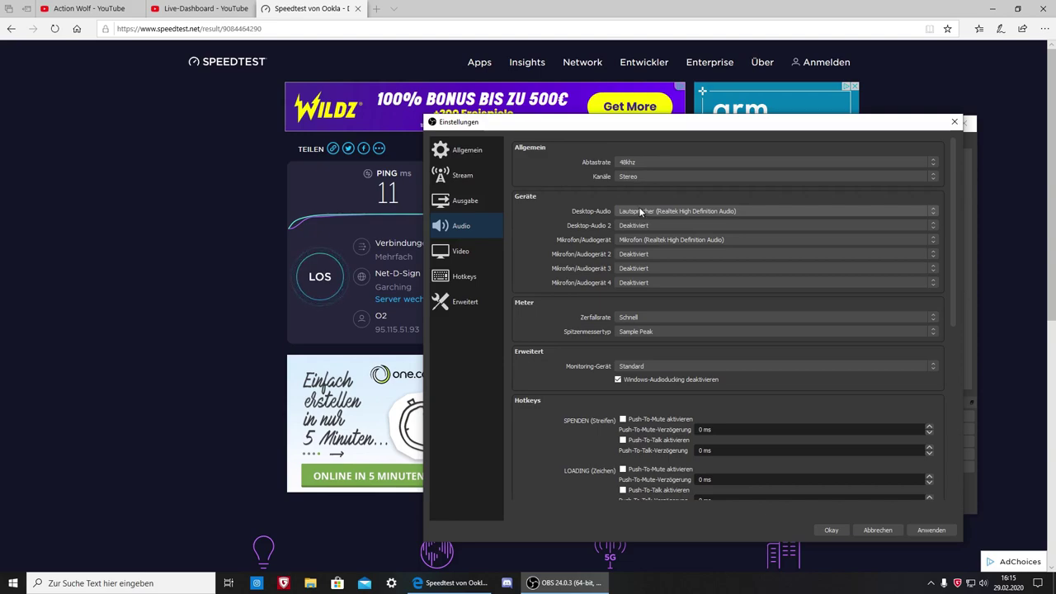
{"action": "left_click_drag", "start_coordinate": [669, 122], "coordinate": [291, 107]}
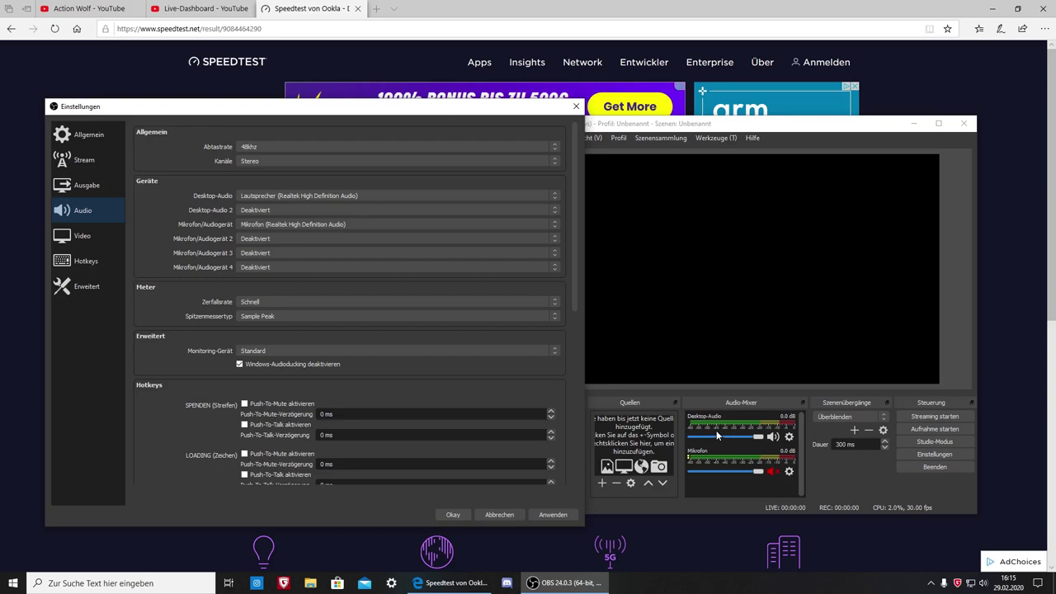
{"action": "left_click", "coordinate": [499, 515]}
{"action": "left_click", "coordinate": [983, 583]}
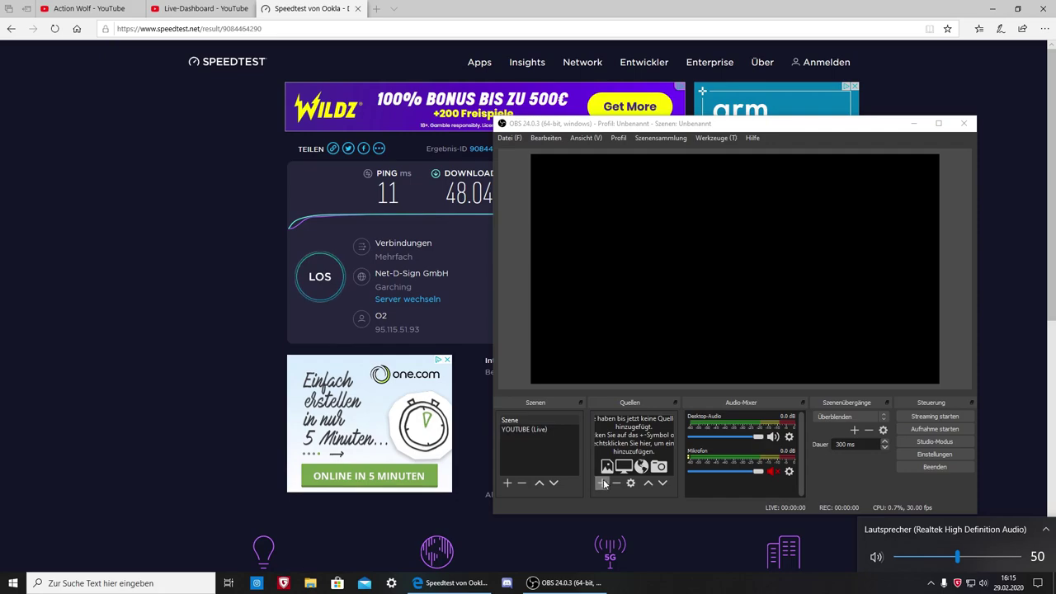
- Reopen the audio settings and select Mikrofon (Realtek High Definition Audio) as the first microphone device
{"action": "left_click", "coordinate": [505, 137]}
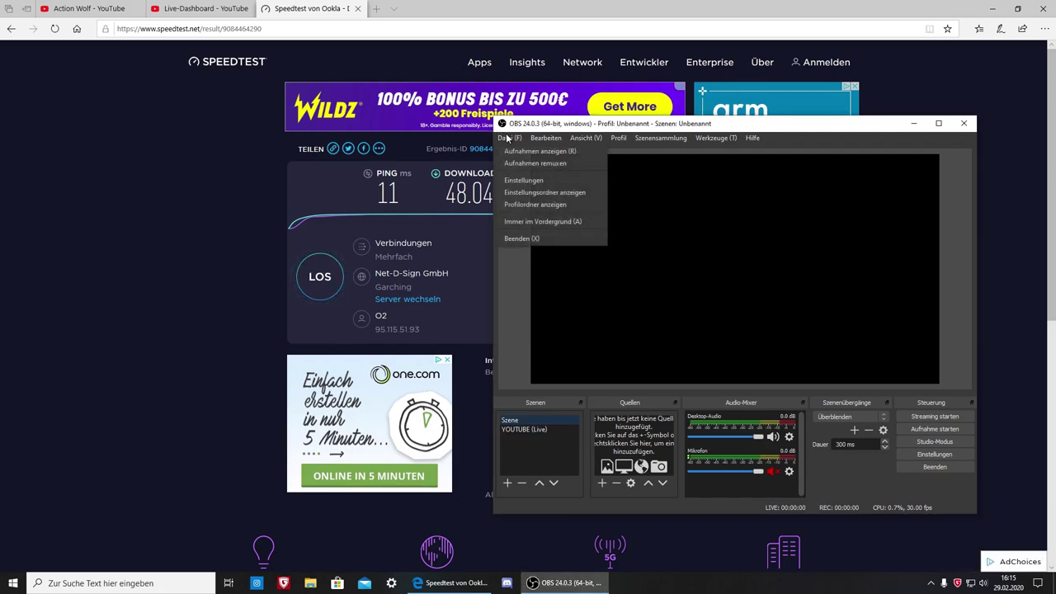
{"action": "left_click", "coordinate": [523, 187]}
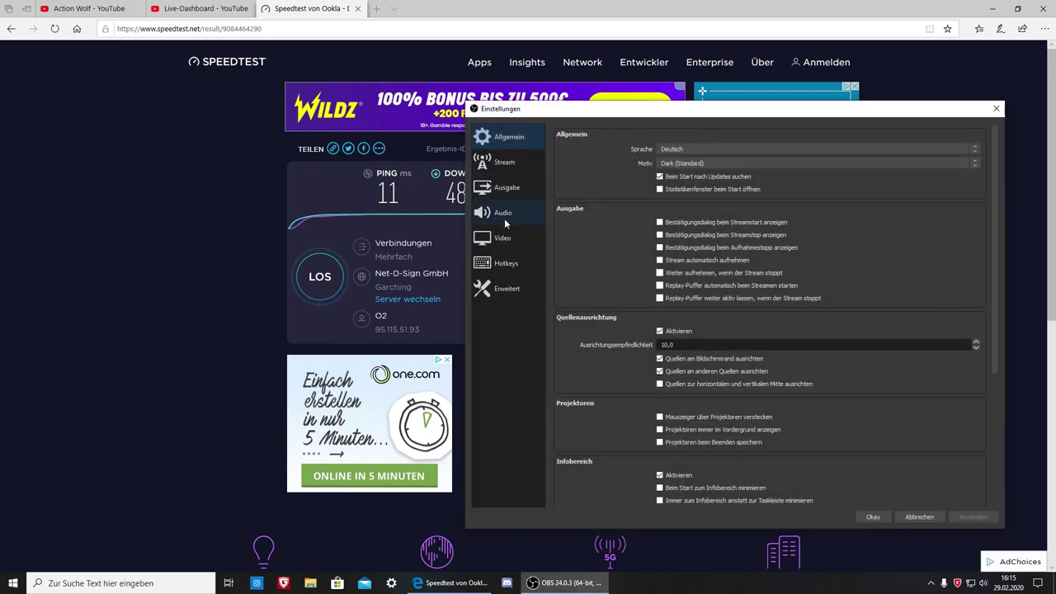
{"action": "left_click", "coordinate": [513, 215]}
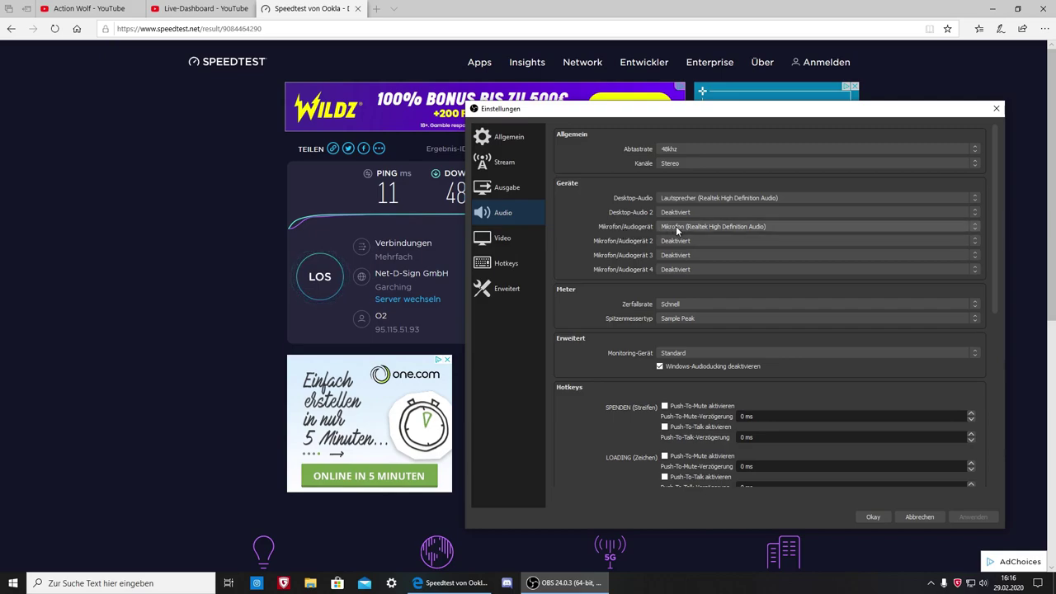
{"action": "left_click", "coordinate": [681, 227]}
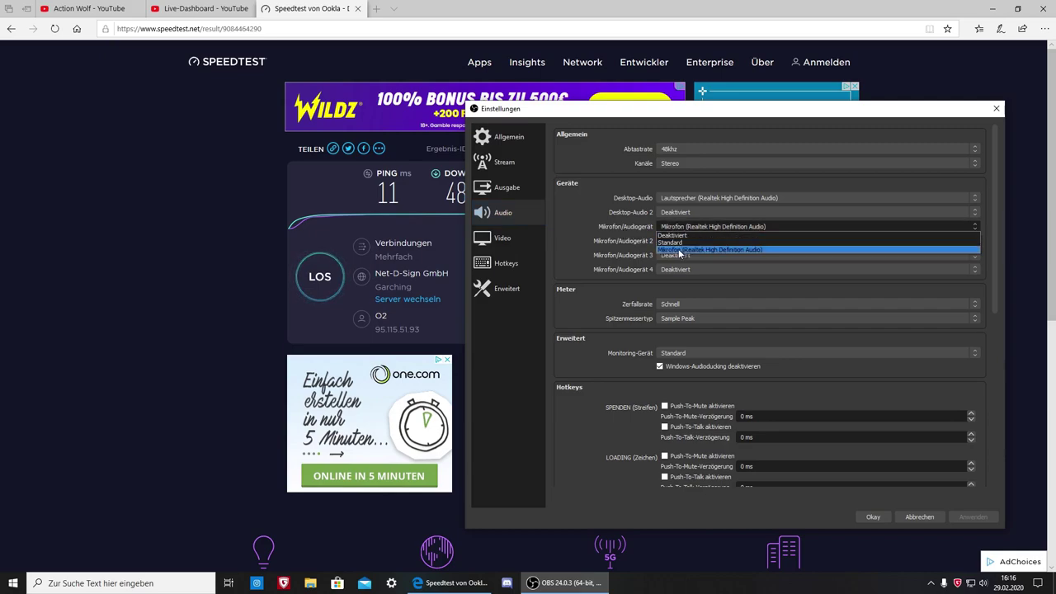
{"action": "left_click", "coordinate": [668, 257]}
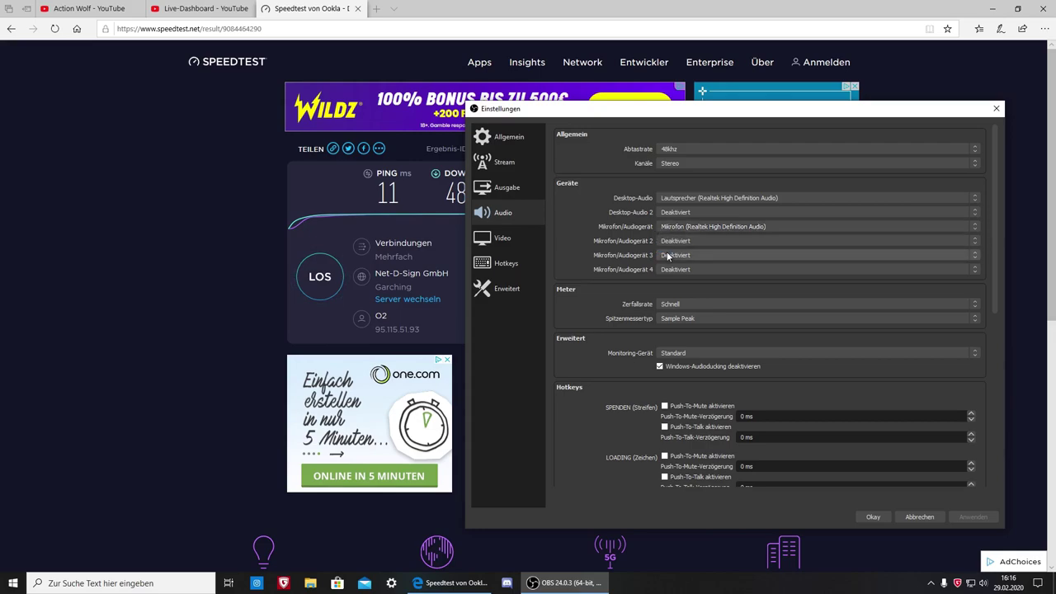
{"action": "left_click", "coordinate": [681, 227]}
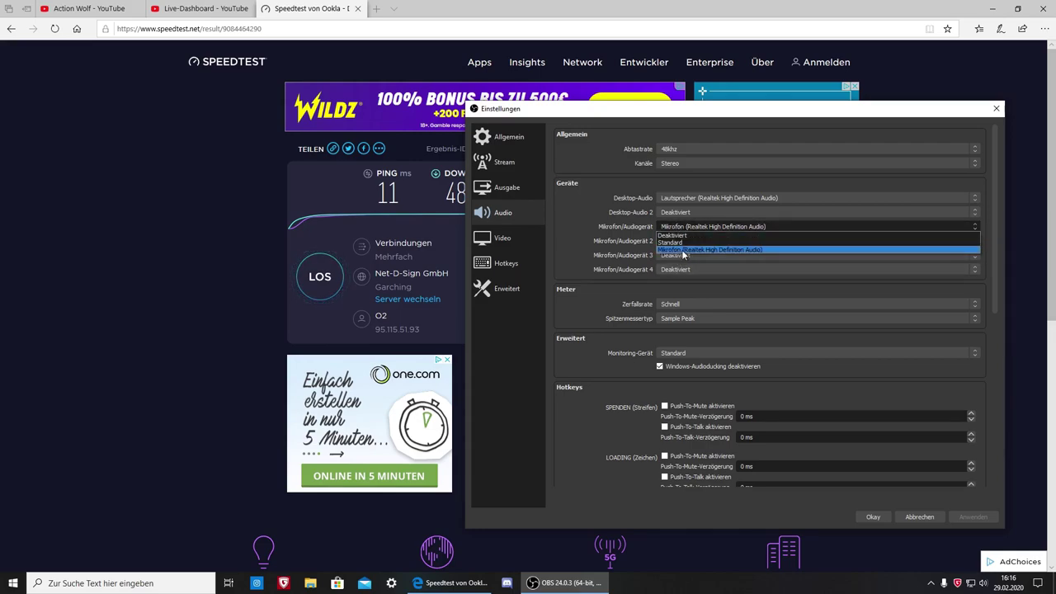
{"action": "left_click", "coordinate": [682, 250]}
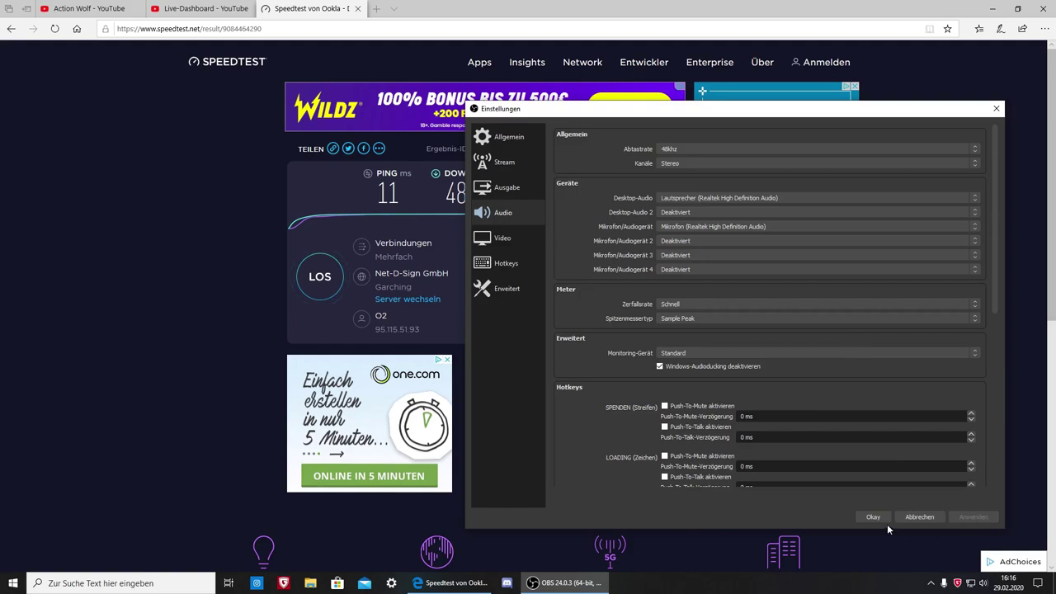
{"action": "left_click_drag", "start_coordinate": [731, 108], "coordinate": [345, 91]}
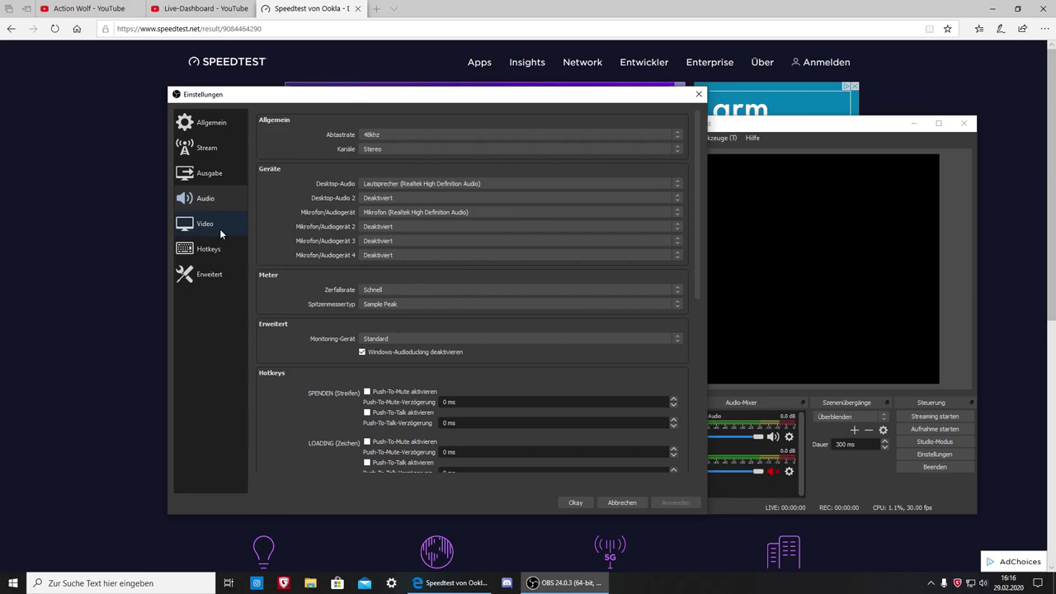
- Examine the available base canvas and scaled output resolutions in the video settings
{"action": "left_click", "coordinate": [220, 229]}
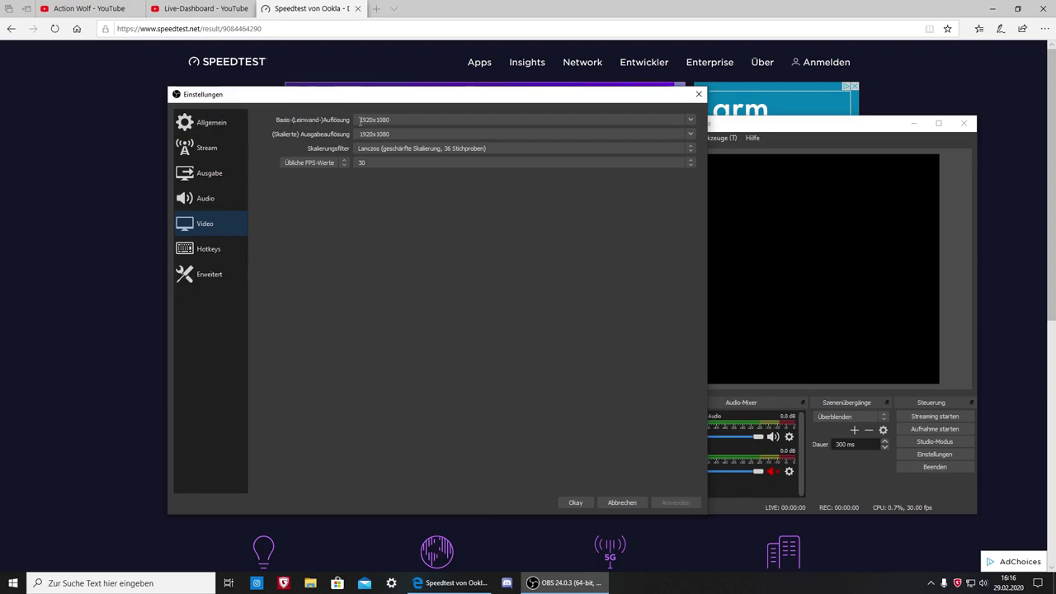
{"action": "left_click_drag", "start_coordinate": [431, 99], "coordinate": [514, 121]}
{"action": "mouse_move", "coordinate": [870, 62]}
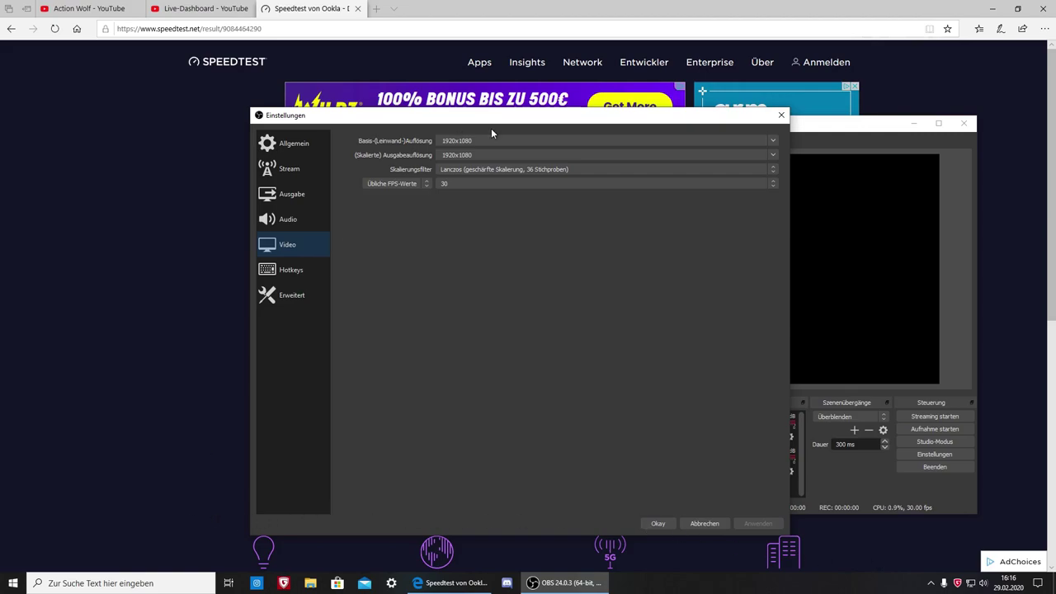
{"action": "left_click", "coordinate": [773, 141]}
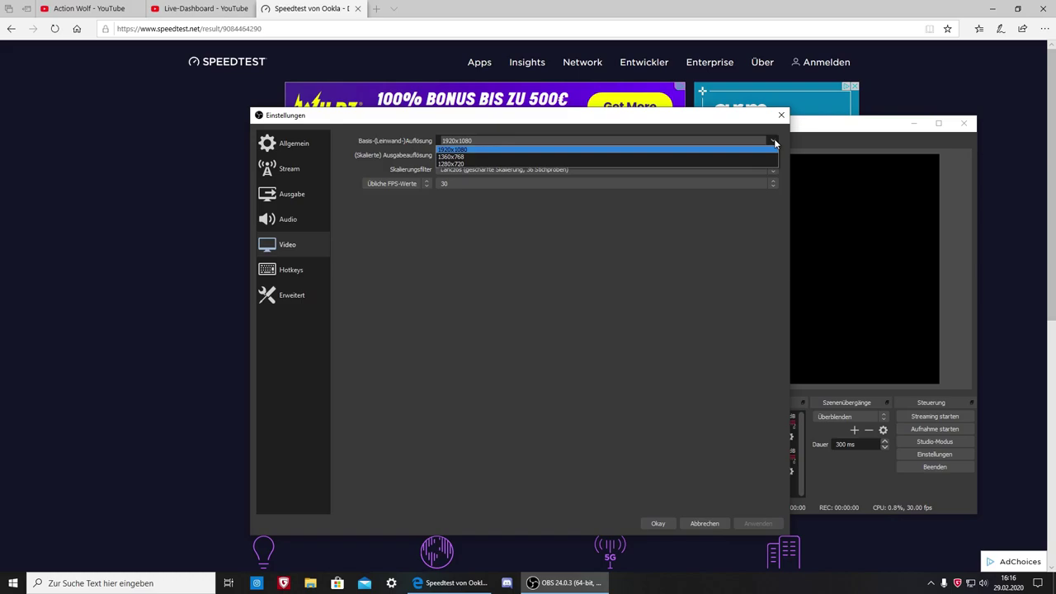
{"action": "left_click", "coordinate": [774, 142]}
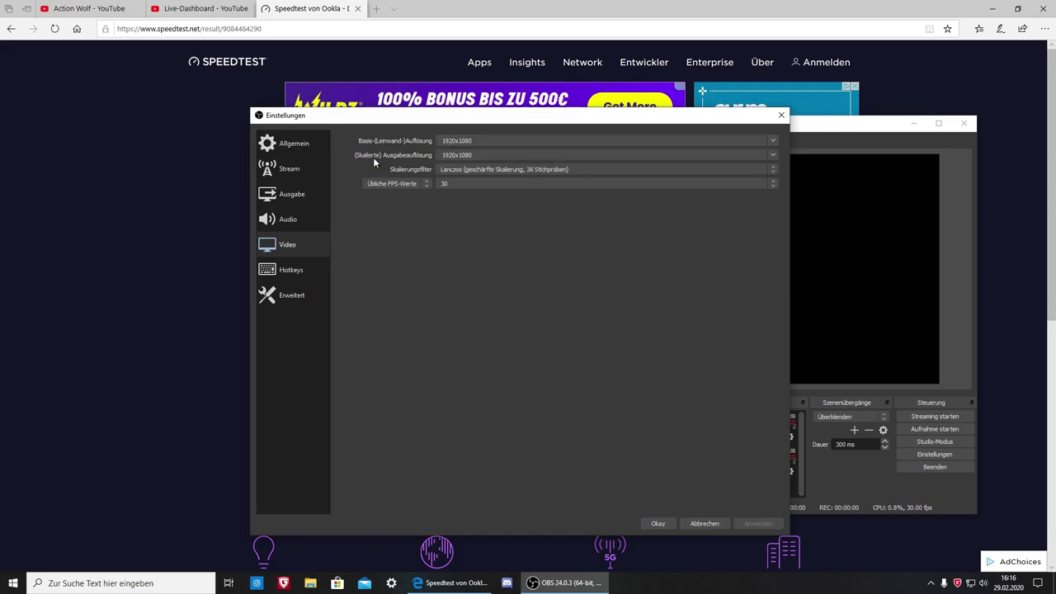
{"action": "left_click", "coordinate": [772, 157]}
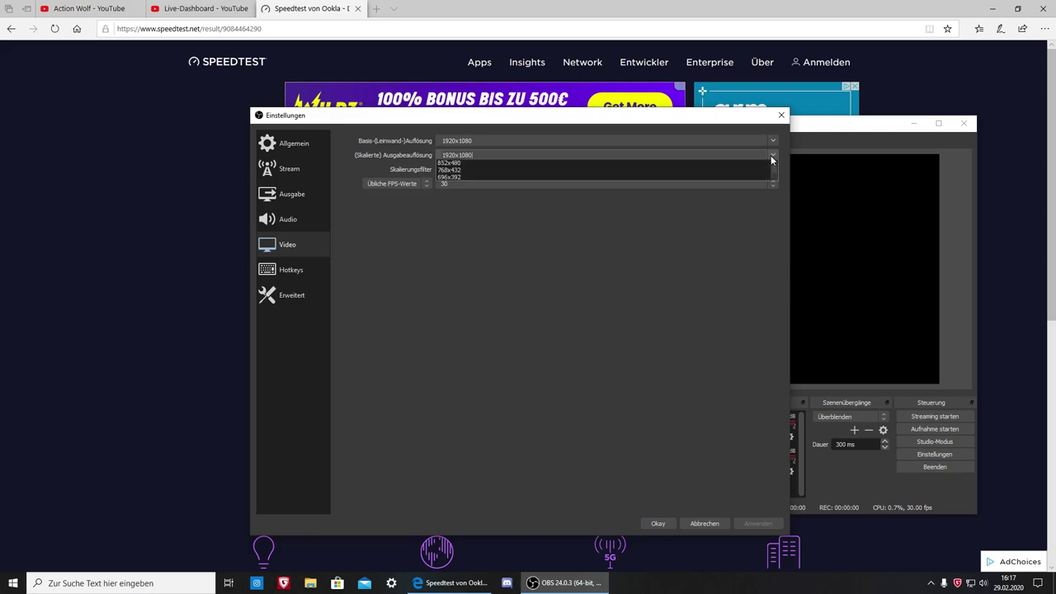
{"action": "left_click", "coordinate": [743, 158]}
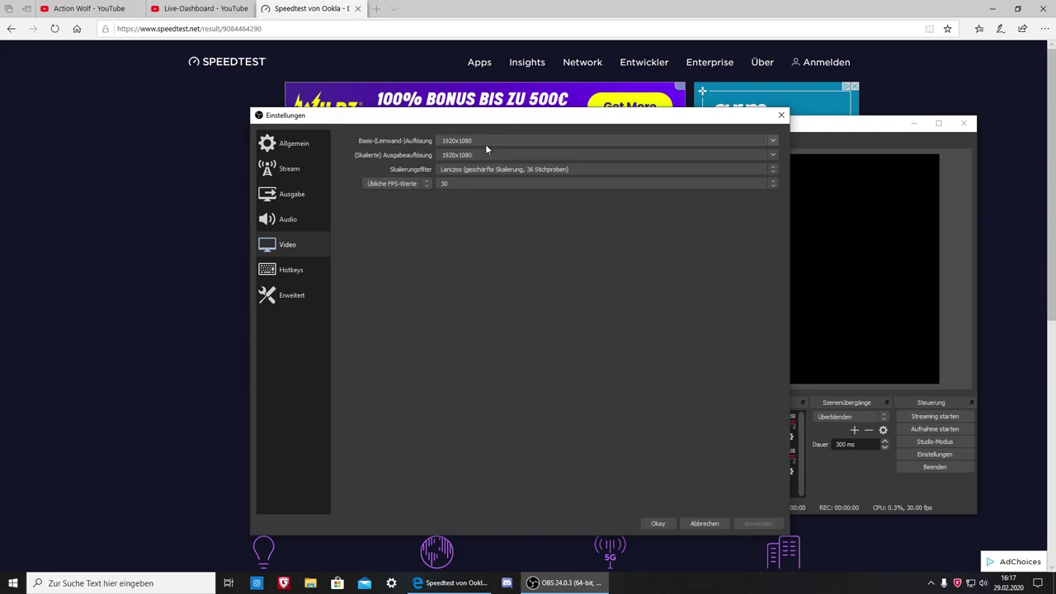
{"action": "left_click", "coordinate": [774, 141]}
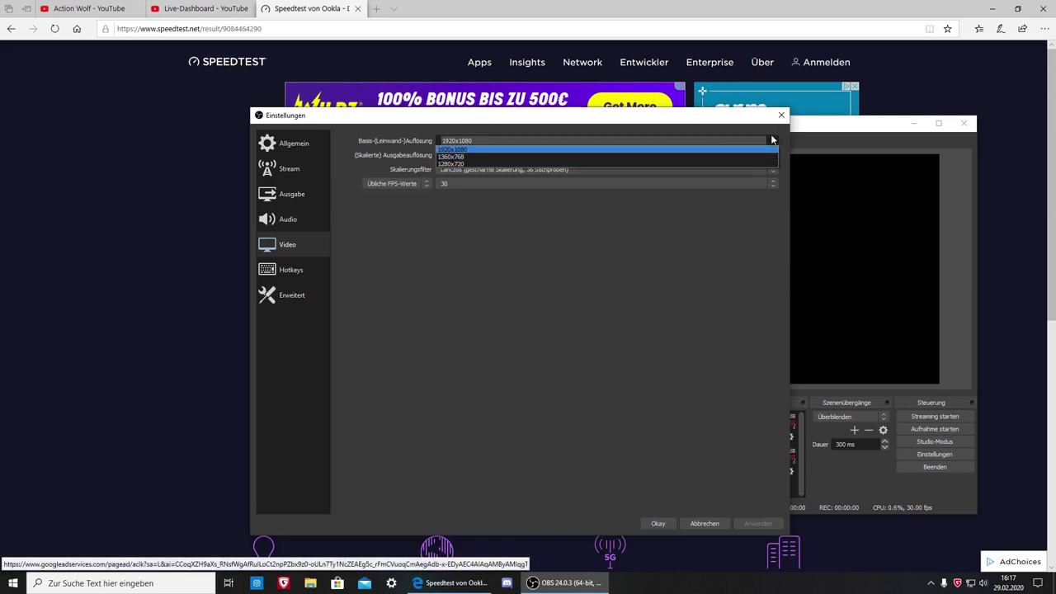
{"action": "left_click", "coordinate": [775, 141]}
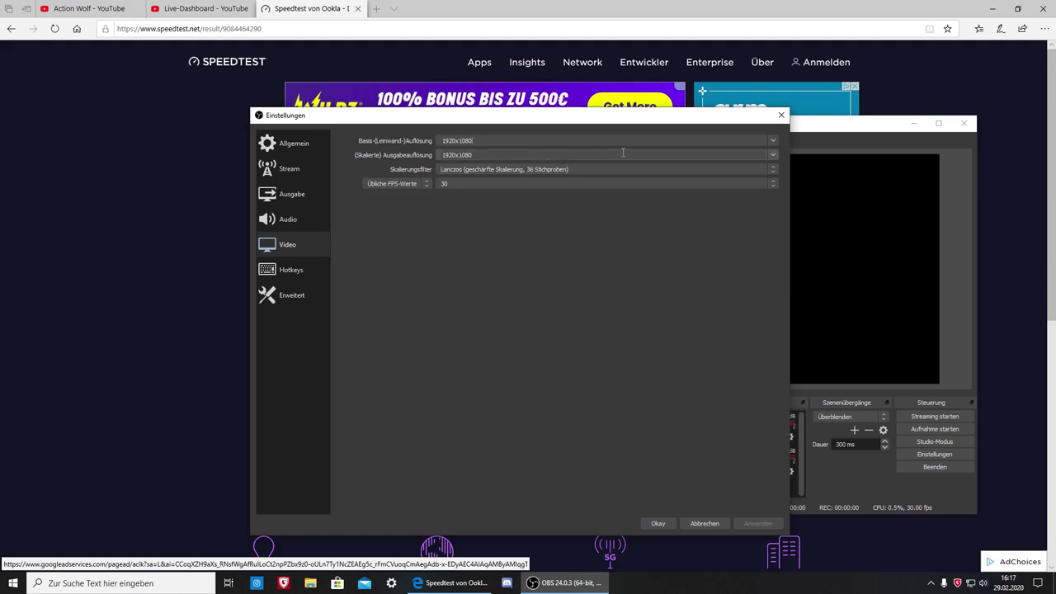
- Look through the hotkey assignments for streaming, recording and the scenes
{"action": "left_click", "coordinate": [312, 281]}
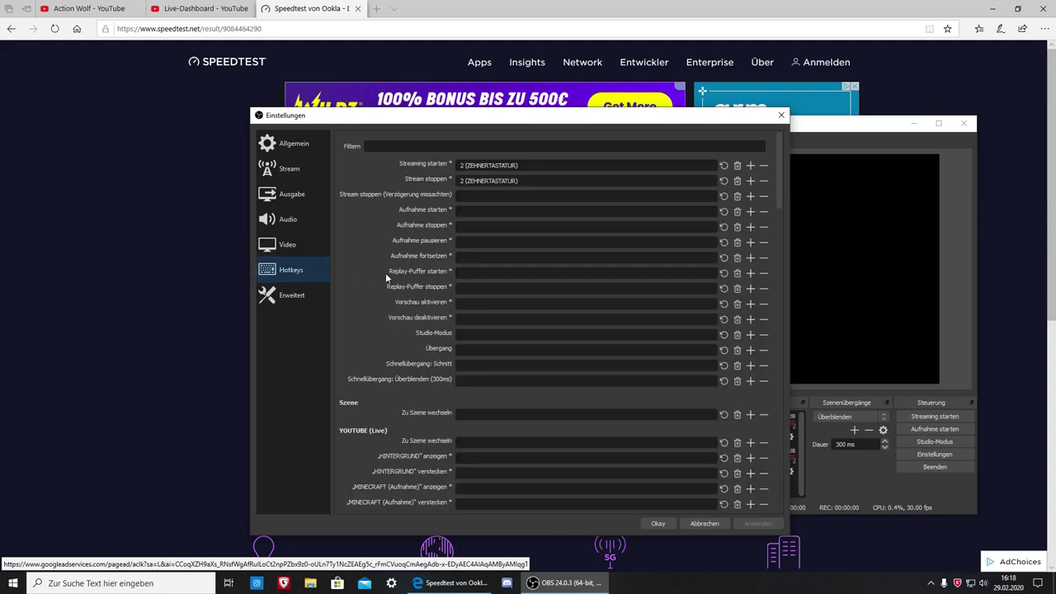
{"action": "scroll", "coordinate": [476, 332], "scroll_direction": "down", "scroll_amount": 8}
{"action": "scroll", "coordinate": [476, 333], "scroll_direction": "up", "scroll_amount": 8}
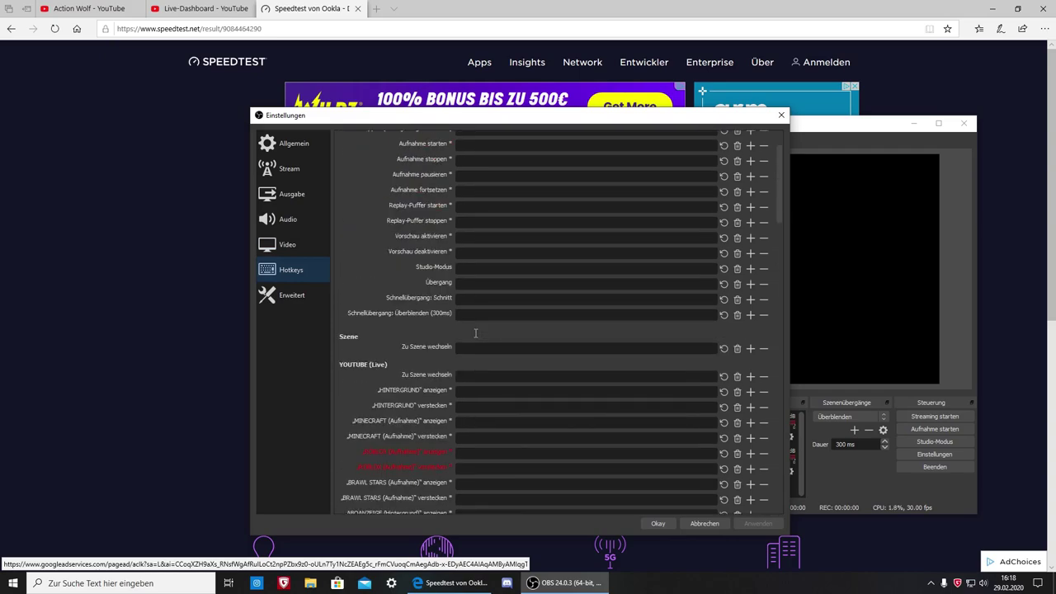
{"action": "scroll", "coordinate": [610, 398], "scroll_direction": "down", "scroll_amount": 2}
{"action": "scroll", "coordinate": [610, 399], "scroll_direction": "up", "scroll_amount": 3}
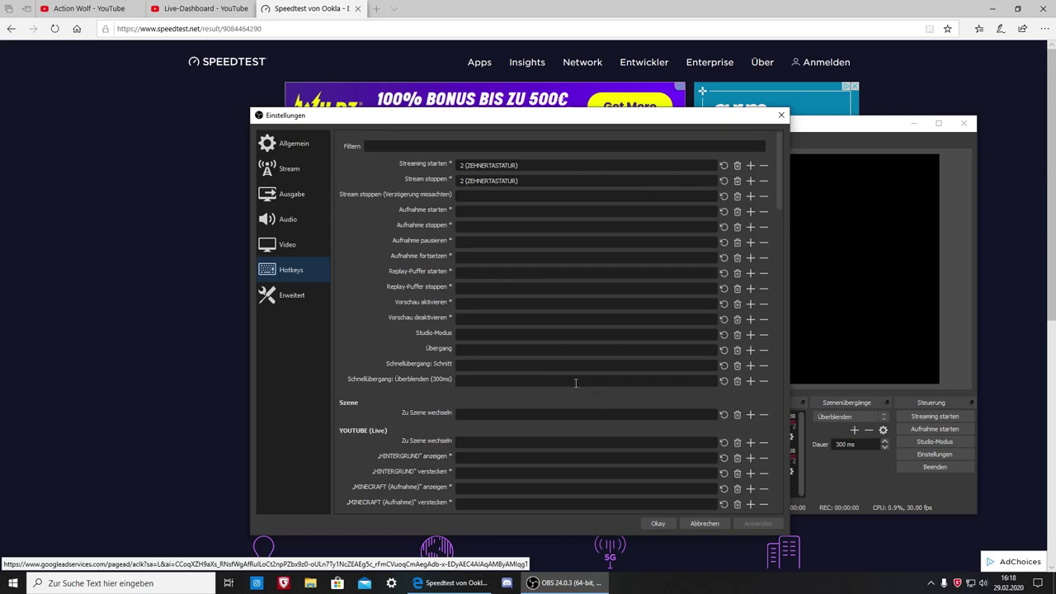
- Review the Erweitert, Allgemein and Stream settings and close the settings window
{"action": "left_click", "coordinate": [295, 299]}
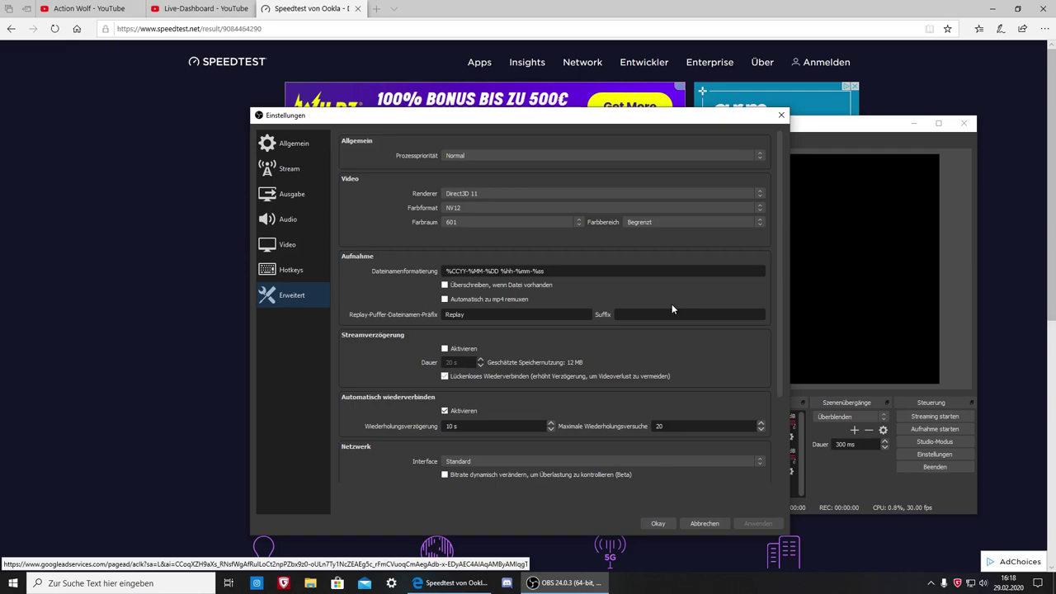
{"action": "left_click", "coordinate": [289, 144]}
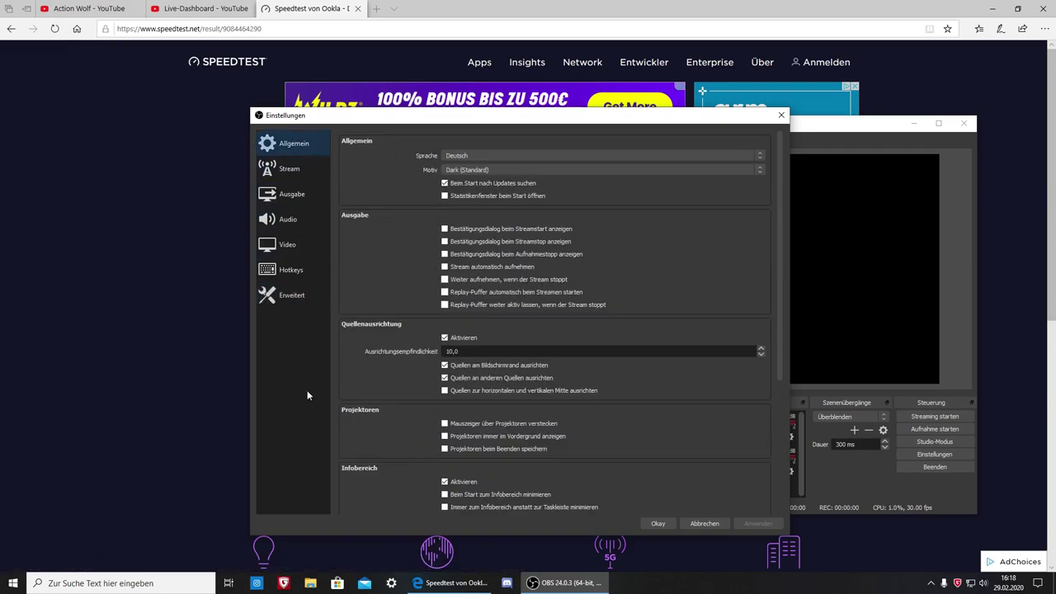
{"action": "left_click", "coordinate": [304, 173]}
{"action": "left_click_drag", "start_coordinate": [693, 120], "coordinate": [520, 108]}
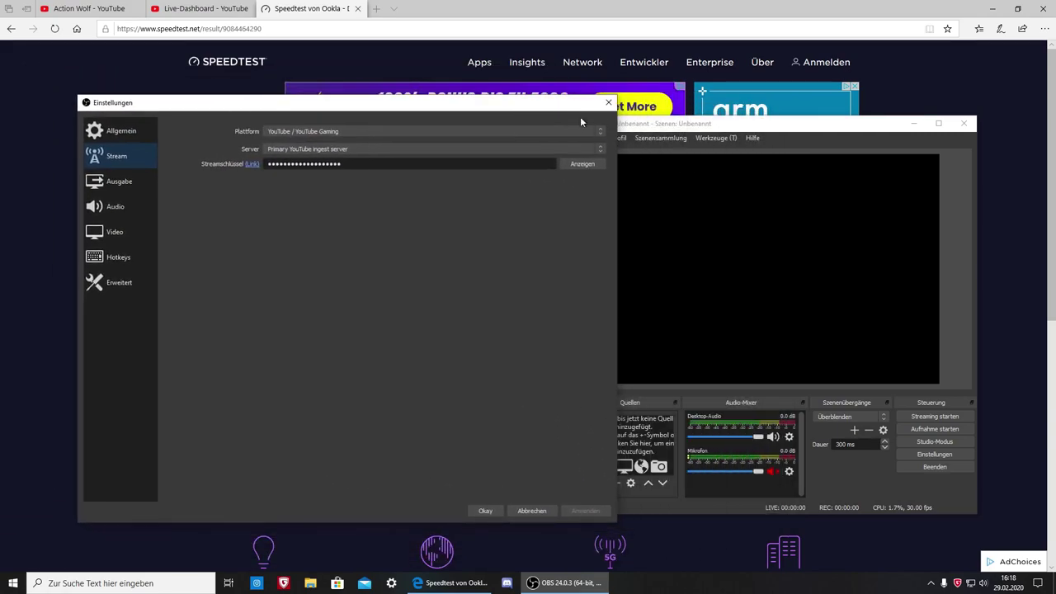
{"action": "left_click", "coordinate": [609, 103]}
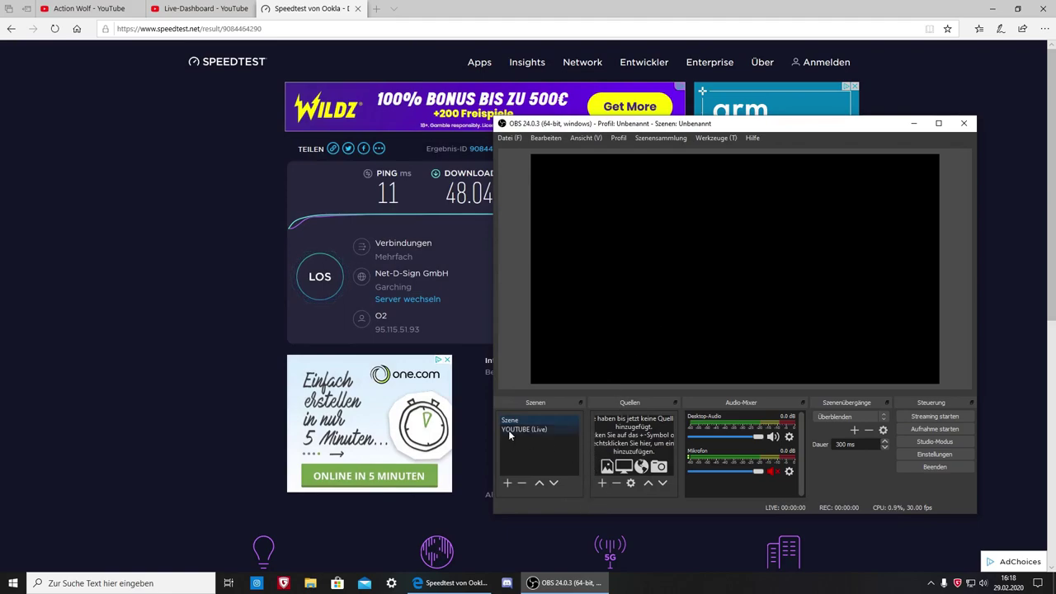
- Add a new Bildschirmaufnahme source to the scene and set its captured display to Bildschirm 2: 1920x1080 @ 1920,0
{"action": "left_click", "coordinate": [606, 483]}
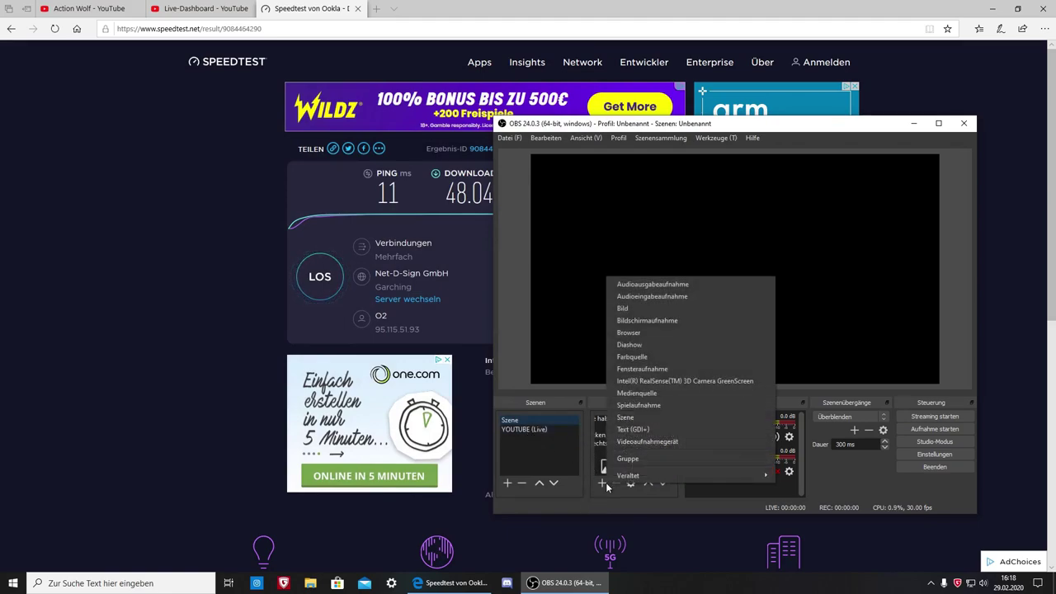
{"action": "left_click", "coordinate": [639, 323]}
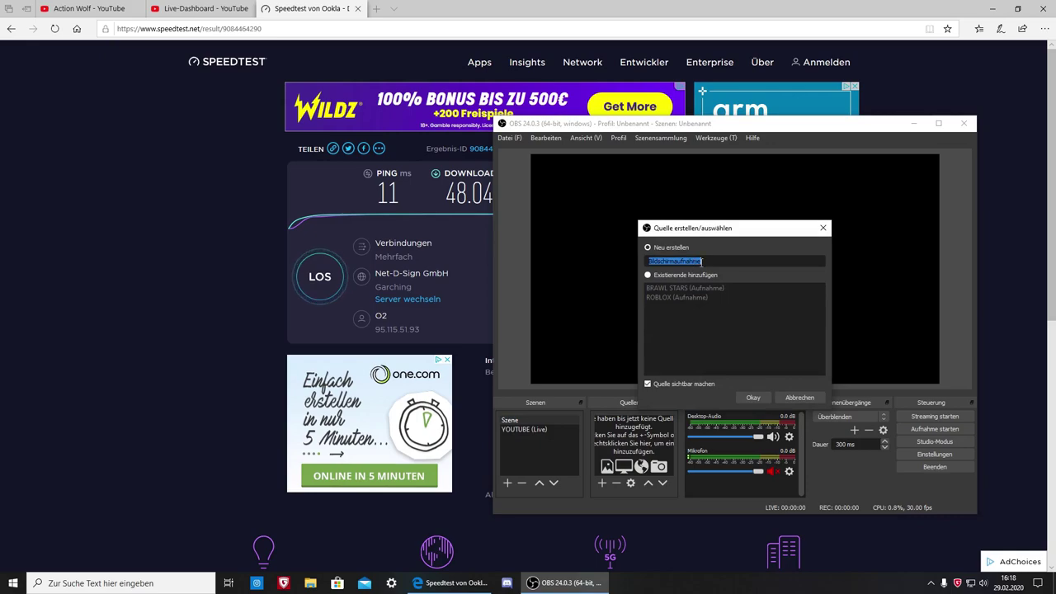
{"action": "left_click", "coordinate": [753, 399]}
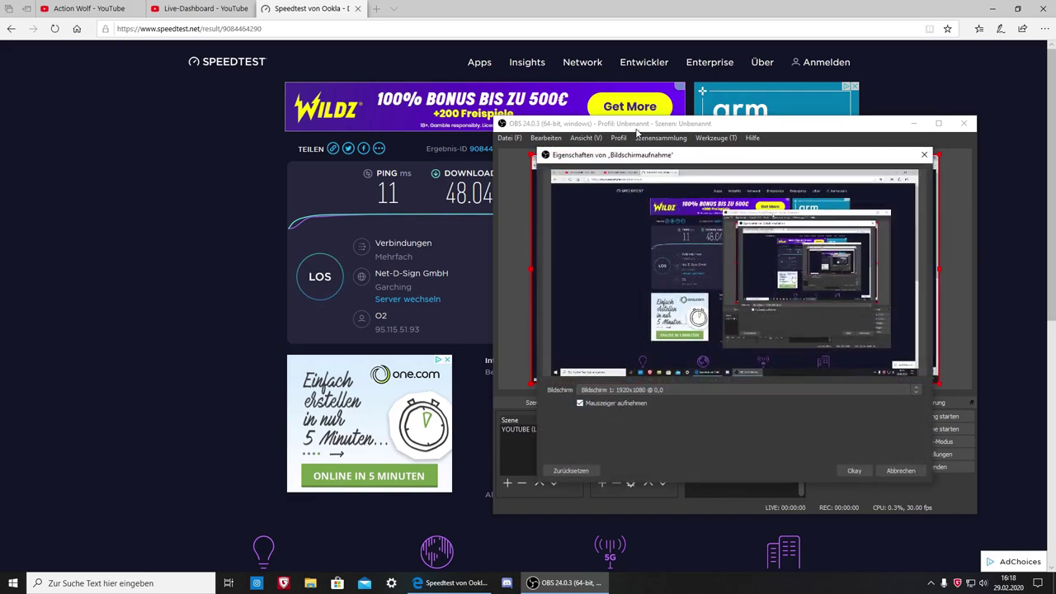
{"action": "left_click_drag", "start_coordinate": [684, 165], "coordinate": [488, 92]}
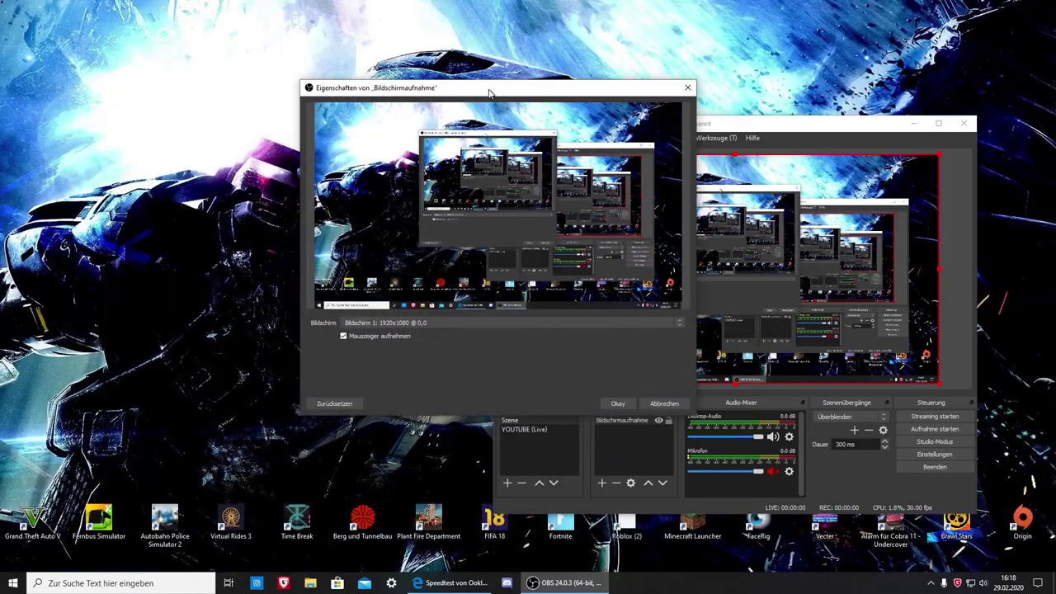
{"action": "left_click", "coordinate": [491, 323]}
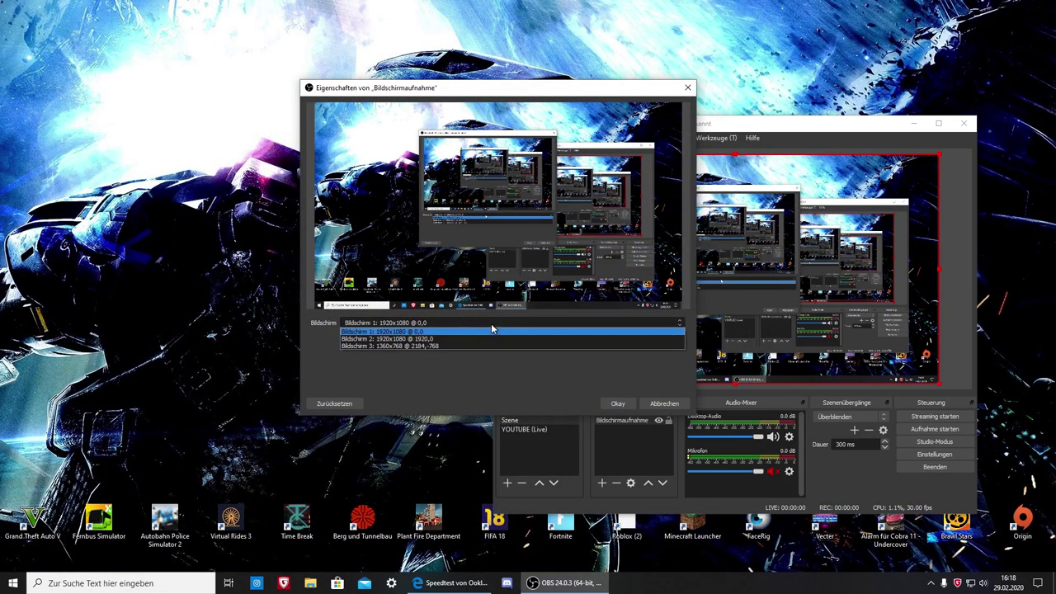
{"action": "left_click", "coordinate": [357, 340]}
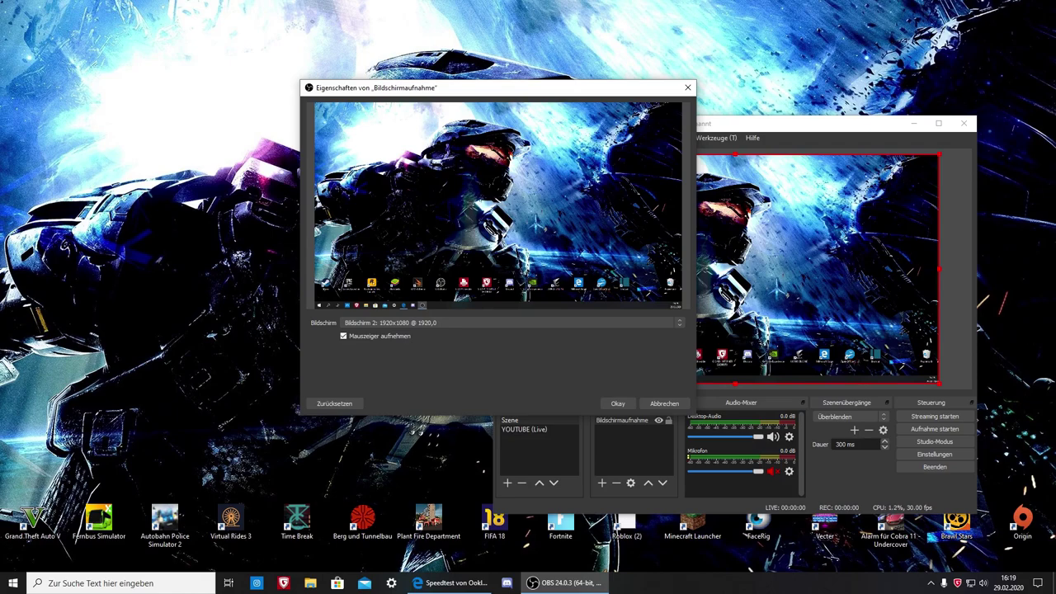
- Try Bildschirm 3: 1360x768 @ 2184,-768 as the captured display and uncover the preview behind the properties window
{"action": "left_click", "coordinate": [620, 321]}
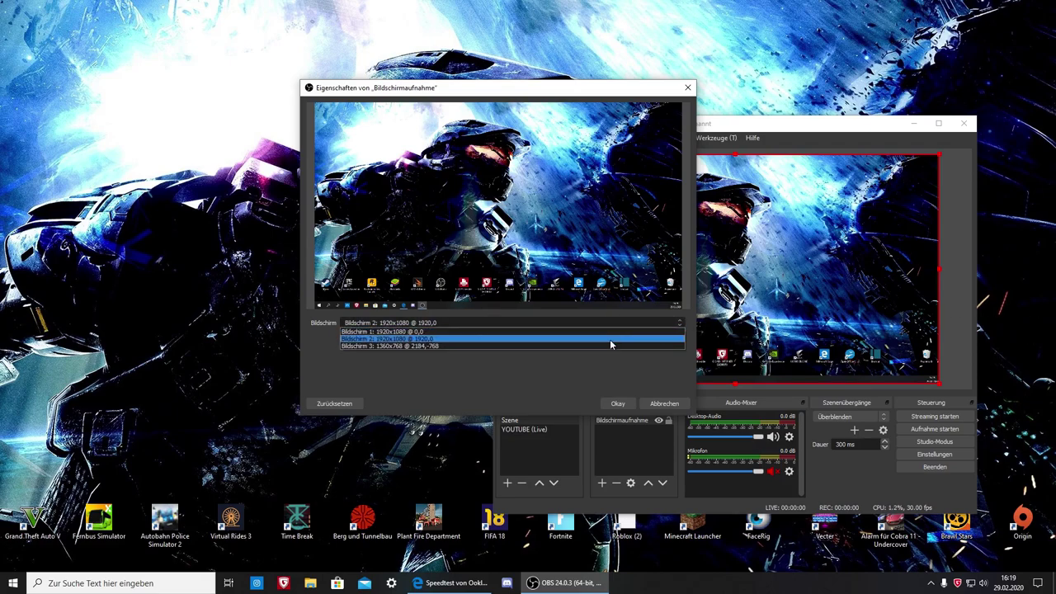
{"action": "left_click", "coordinate": [615, 344]}
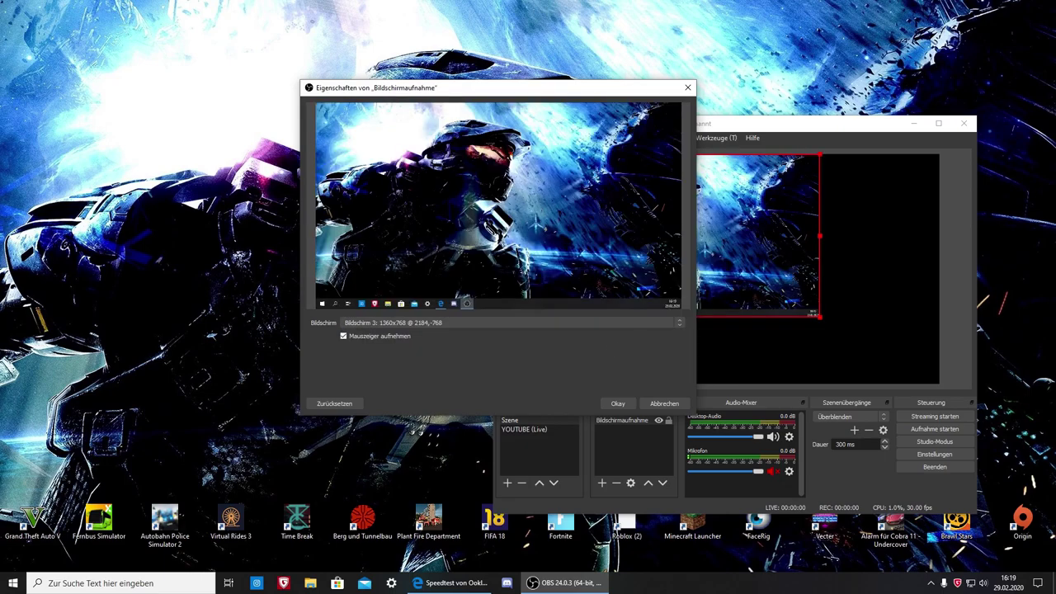
{"action": "left_click_drag", "start_coordinate": [635, 89], "coordinate": [372, 64]}
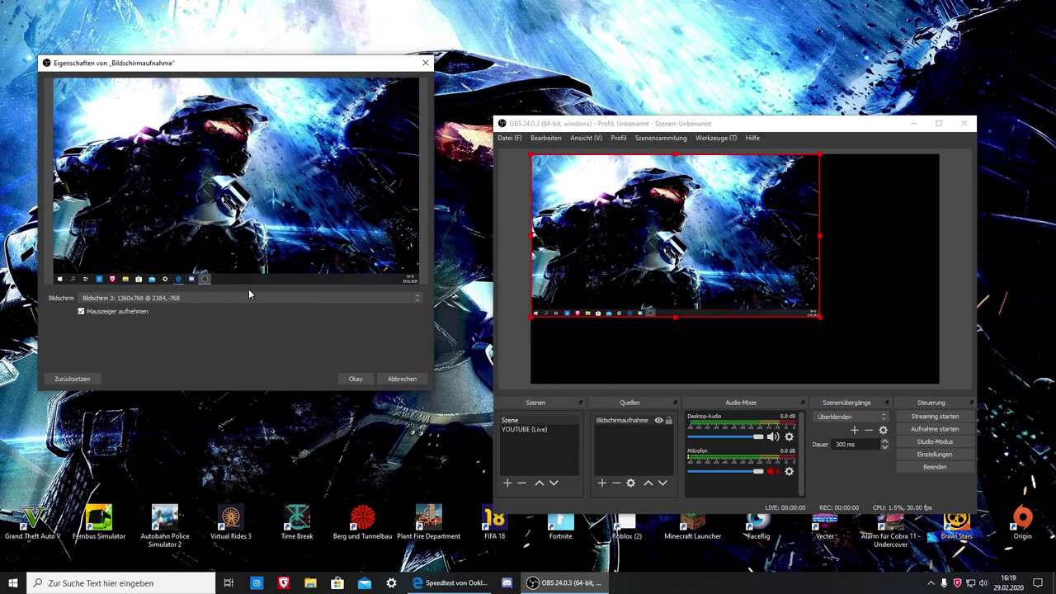
- Set the captured display back to Bildschirm 2: 1920x1080 @ 1920,0 and accept the source properties
{"action": "left_click", "coordinate": [274, 302]}
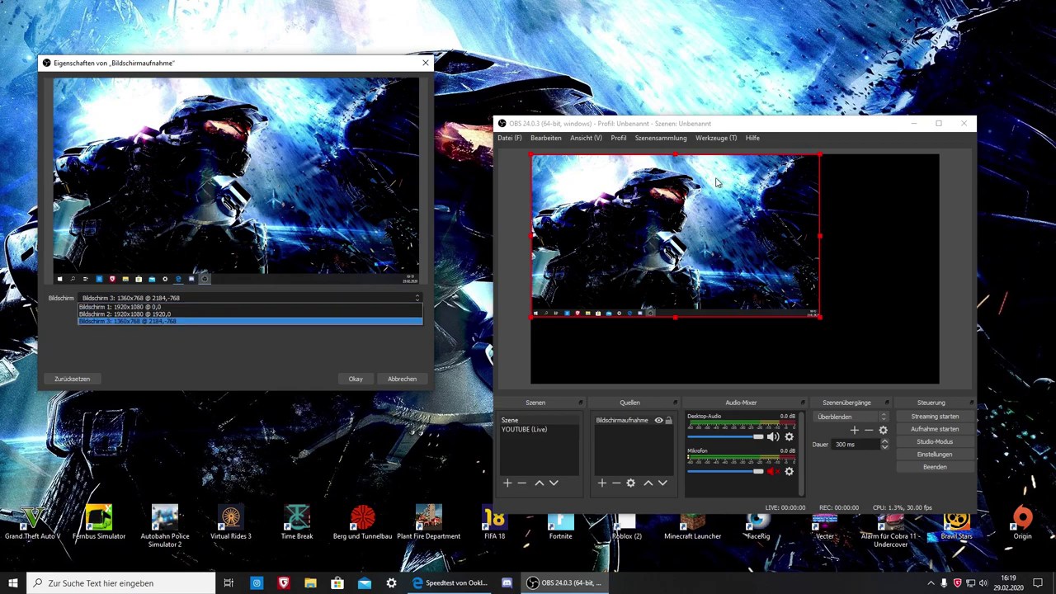
{"action": "left_click", "coordinate": [162, 314]}
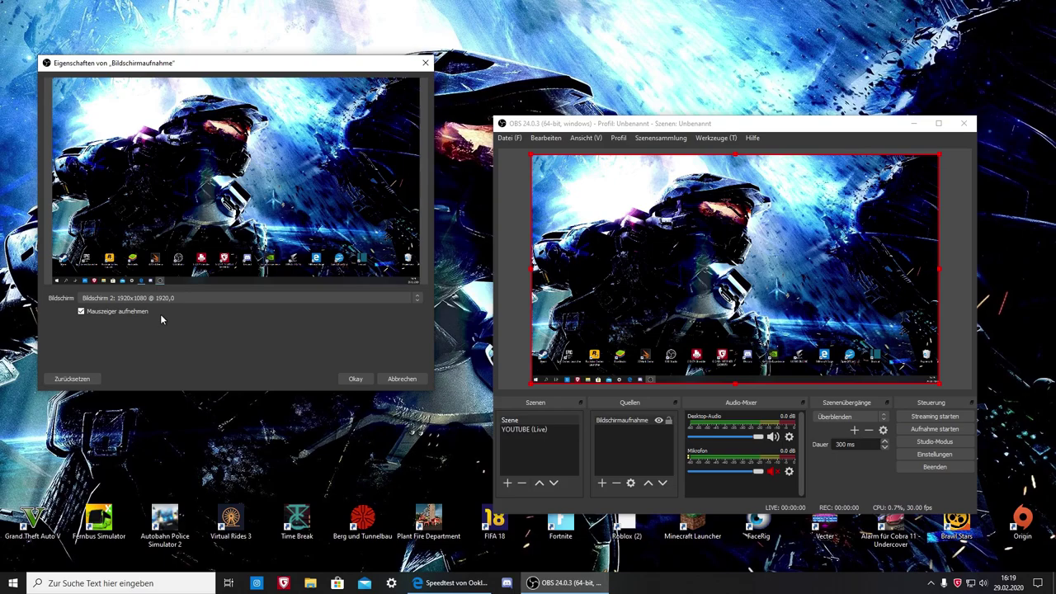
{"action": "left_click", "coordinate": [355, 379]}
- Lock the Bildschirmaufnahme source so it cannot be moved in the preview
{"action": "left_click_drag", "start_coordinate": [868, 354], "coordinate": [835, 376]}
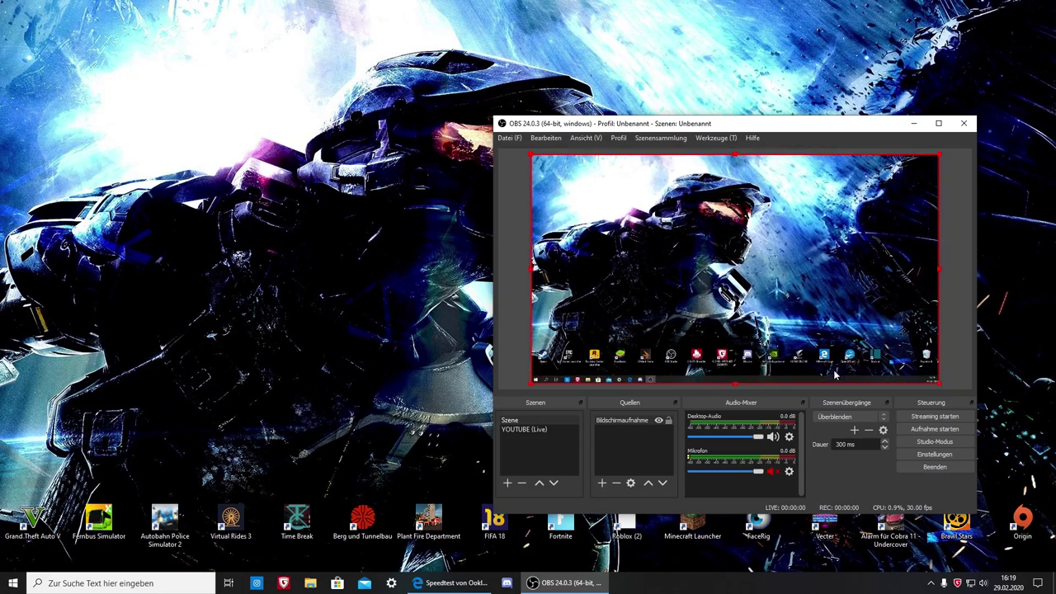
{"action": "left_click", "coordinate": [669, 421]}
{"action": "left_click", "coordinate": [669, 421]}
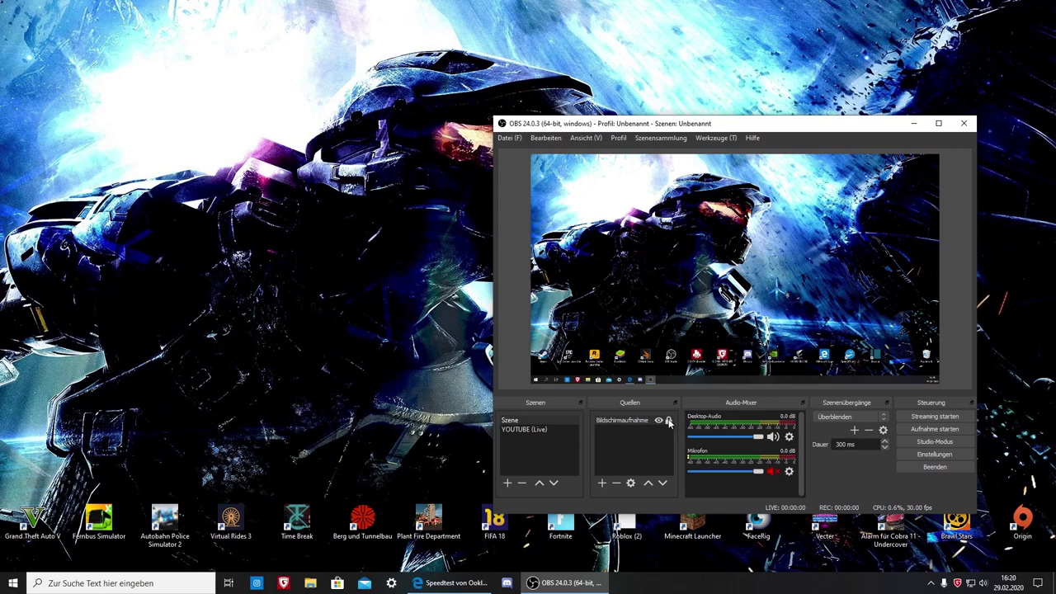
- Move the main window onto the neighbouring monitor and bring it back to the first one
{"action": "left_click_drag", "start_coordinate": [759, 128], "coordinate": [1055, 106]}
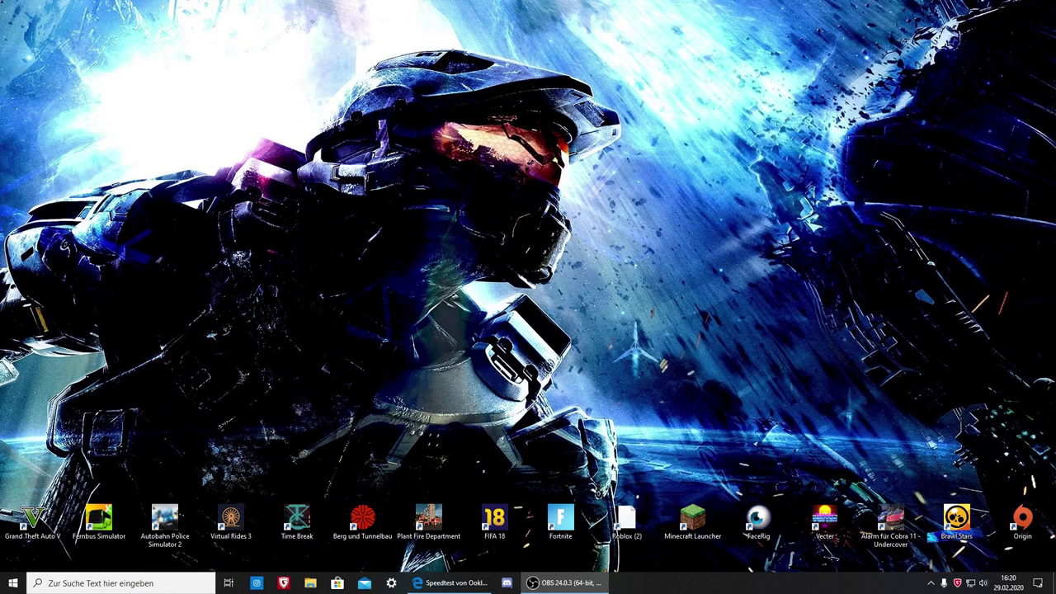
{"action": "left_click_drag", "start_coordinate": [1055, 106], "coordinate": [656, 114]}
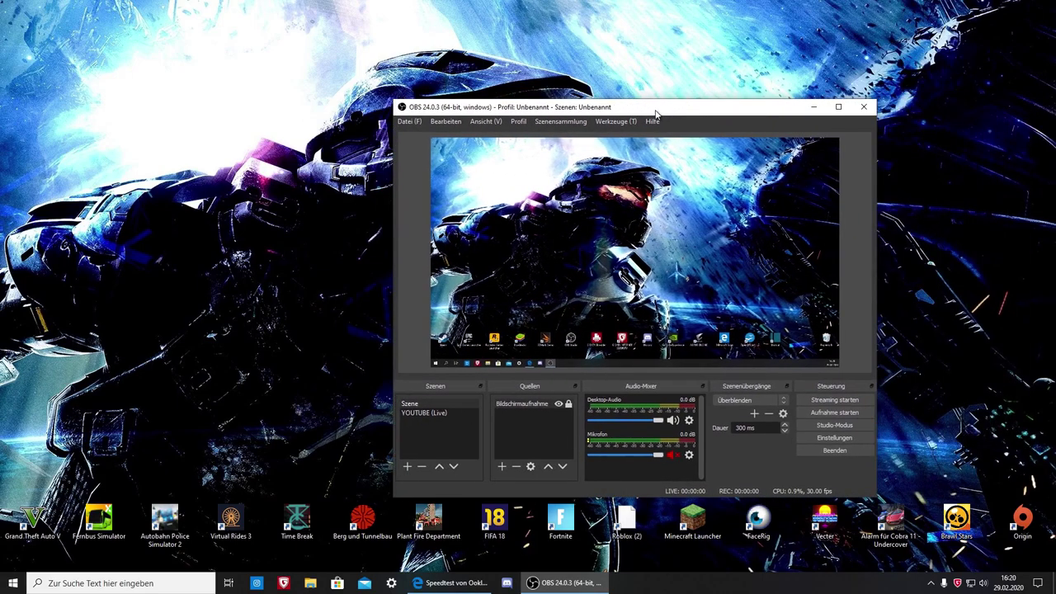